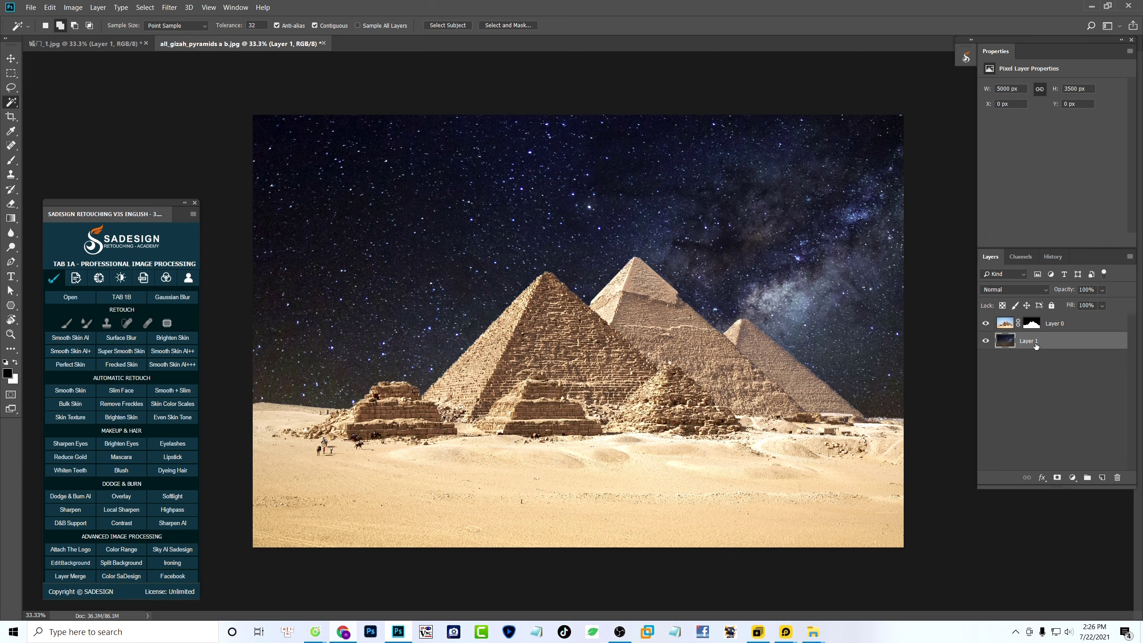
- Apply Match Color to Layer 0, using Layer 1 of all_gizah_pyramids a b.jpg as the source
{"action": "left_click", "coordinate": [1042, 330]}
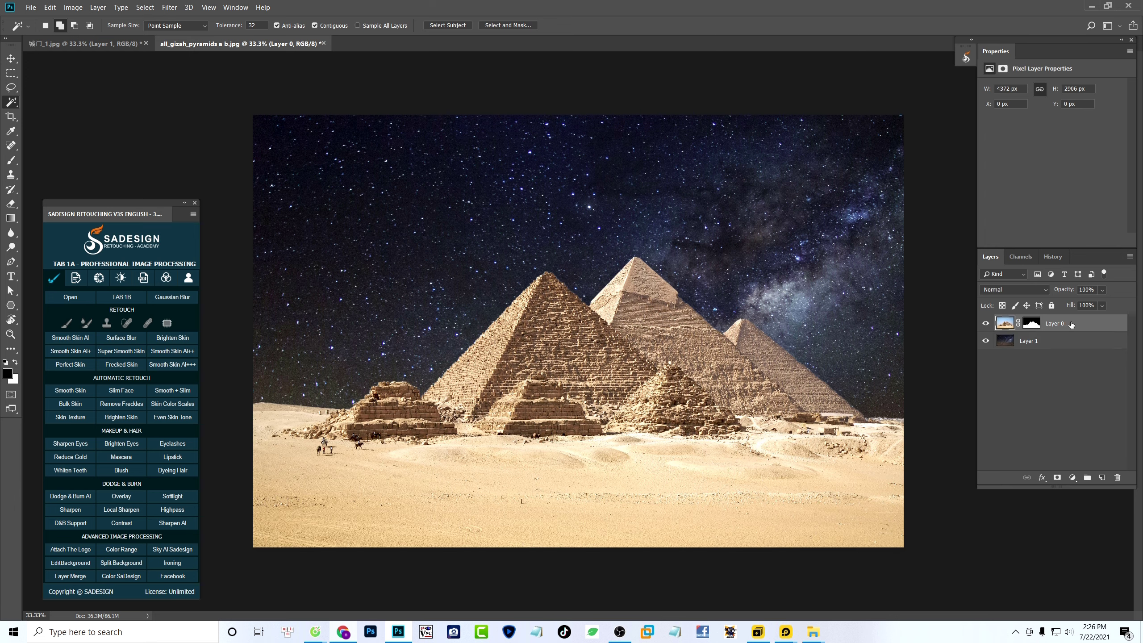
{"action": "left_click", "coordinate": [72, 8]}
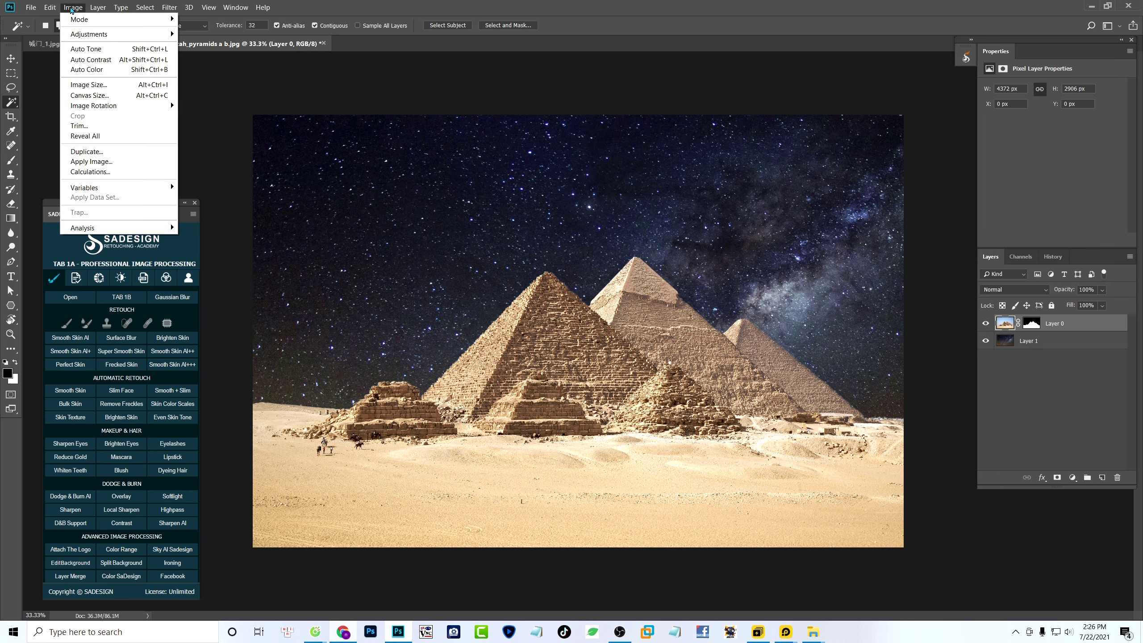
{"action": "mouse_move", "coordinate": [97, 33]}
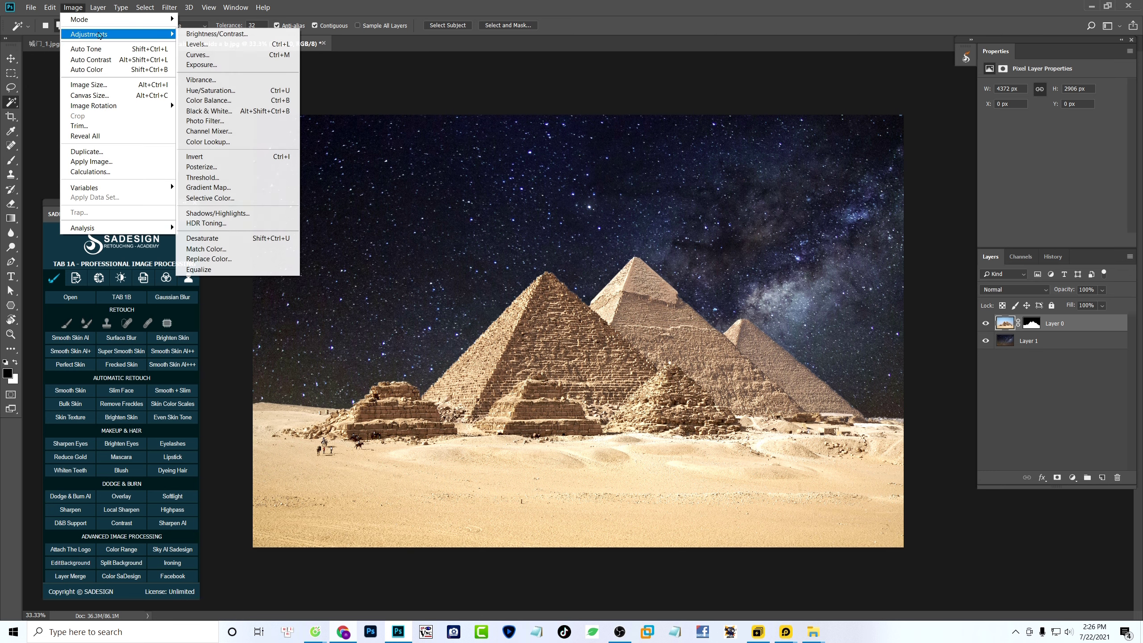
{"action": "left_click", "coordinate": [284, 249]}
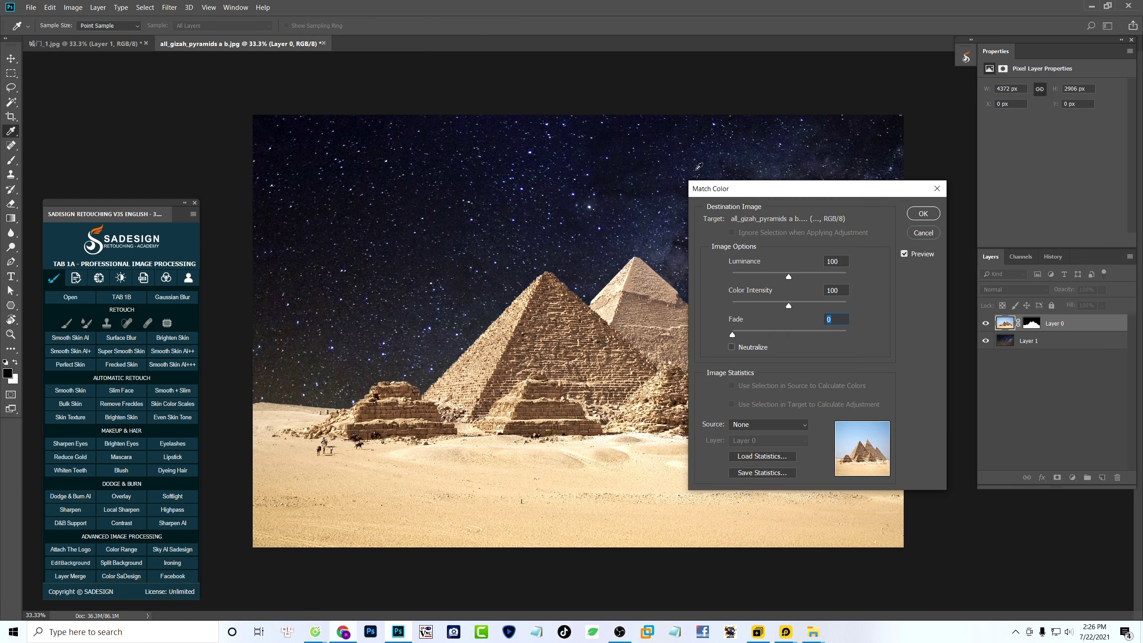
{"action": "left_click_drag", "start_coordinate": [767, 192], "coordinate": [703, 196]}
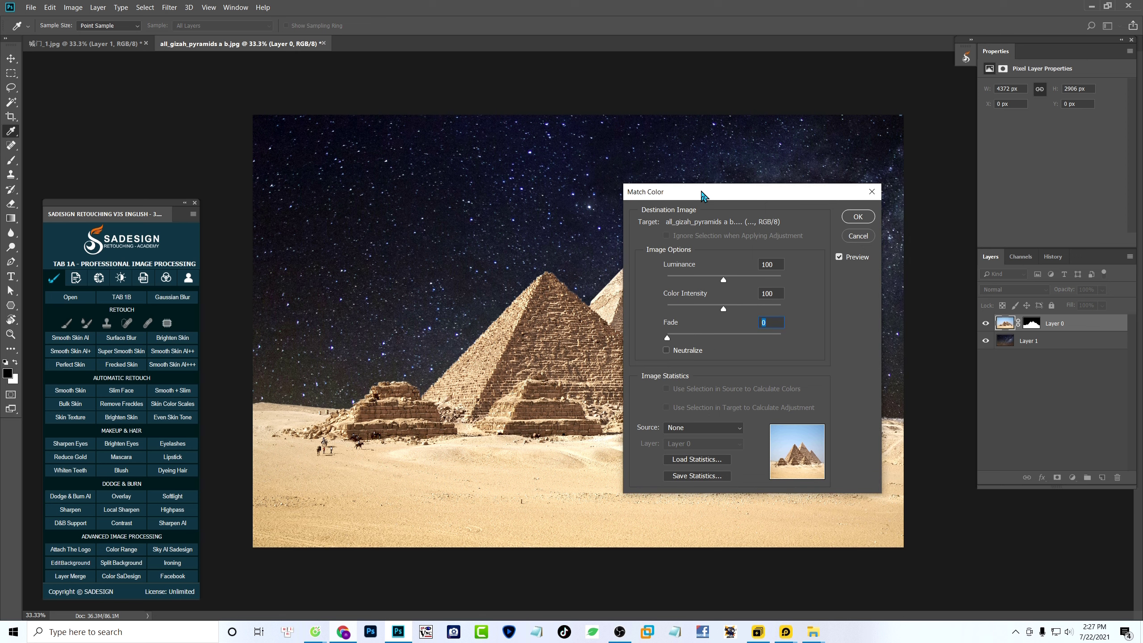
{"action": "left_click", "coordinate": [700, 425]}
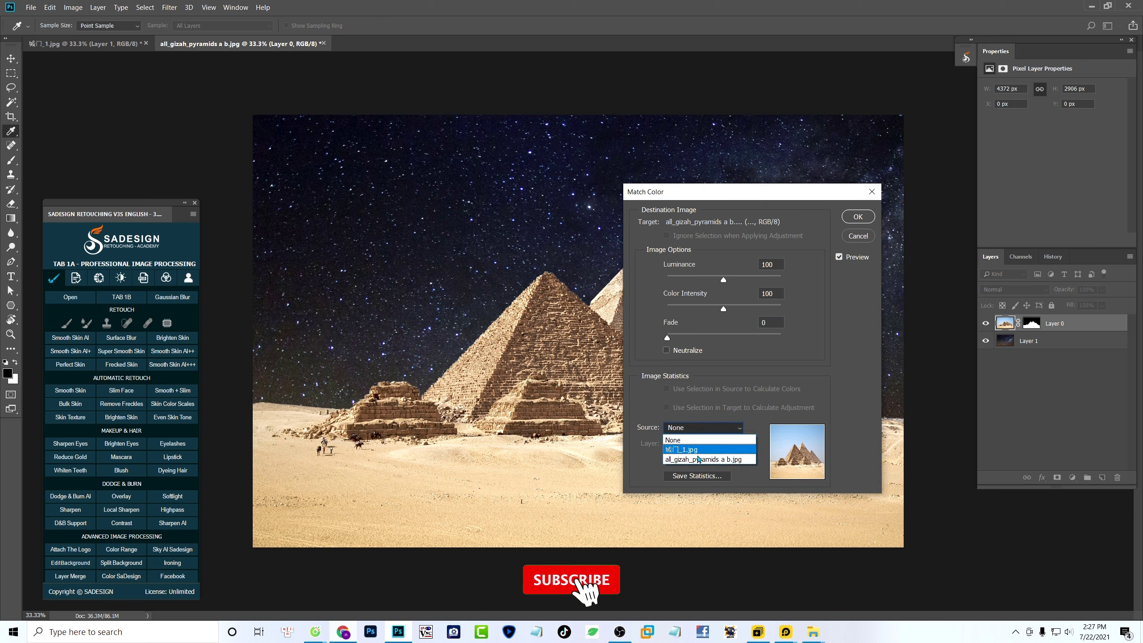
{"action": "left_click", "coordinate": [727, 460]}
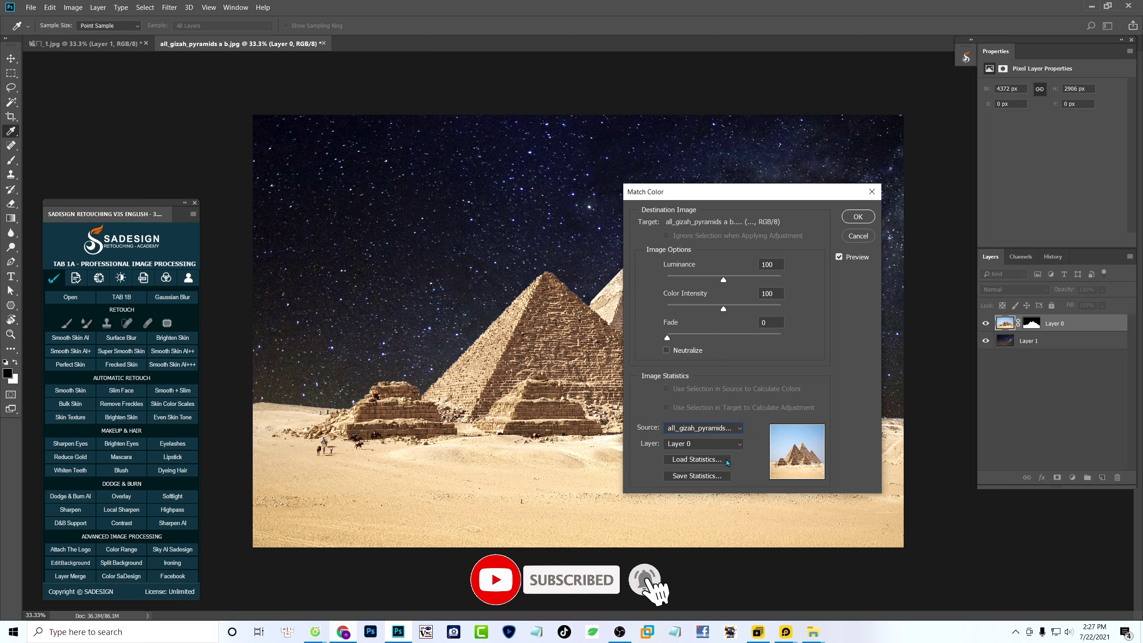
{"action": "left_click", "coordinate": [702, 443]}
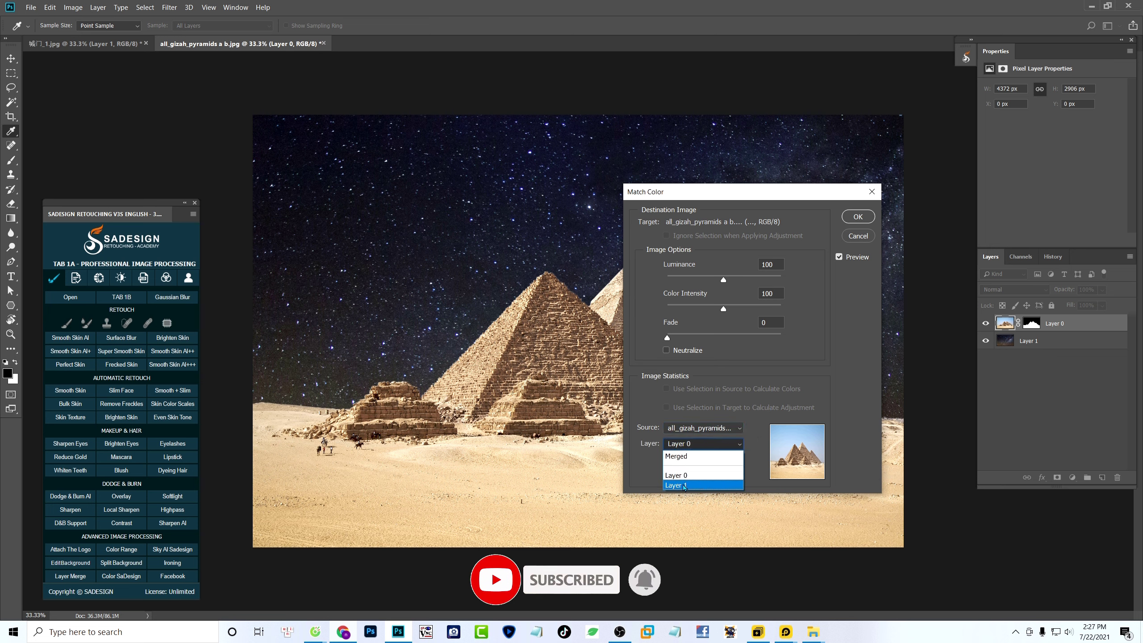
{"action": "left_click", "coordinate": [710, 485]}
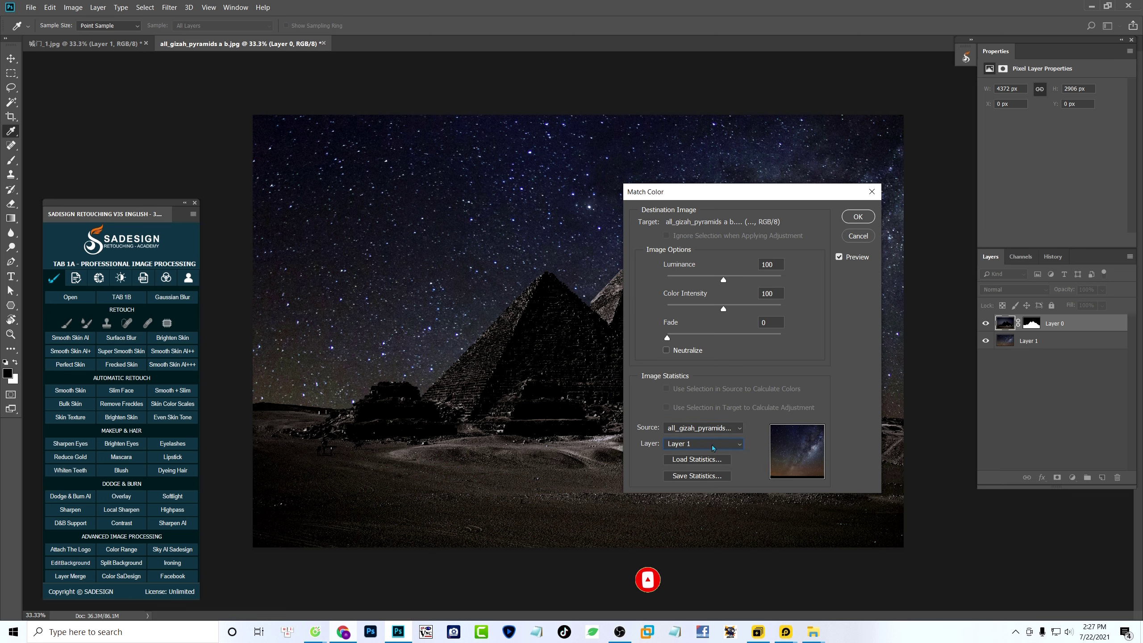
- Set the Match Color fade to 54 with Neutralize off, and compare the pyramids with the preview off and on
{"action": "left_click_drag", "start_coordinate": [692, 199], "coordinate": [793, 141]}
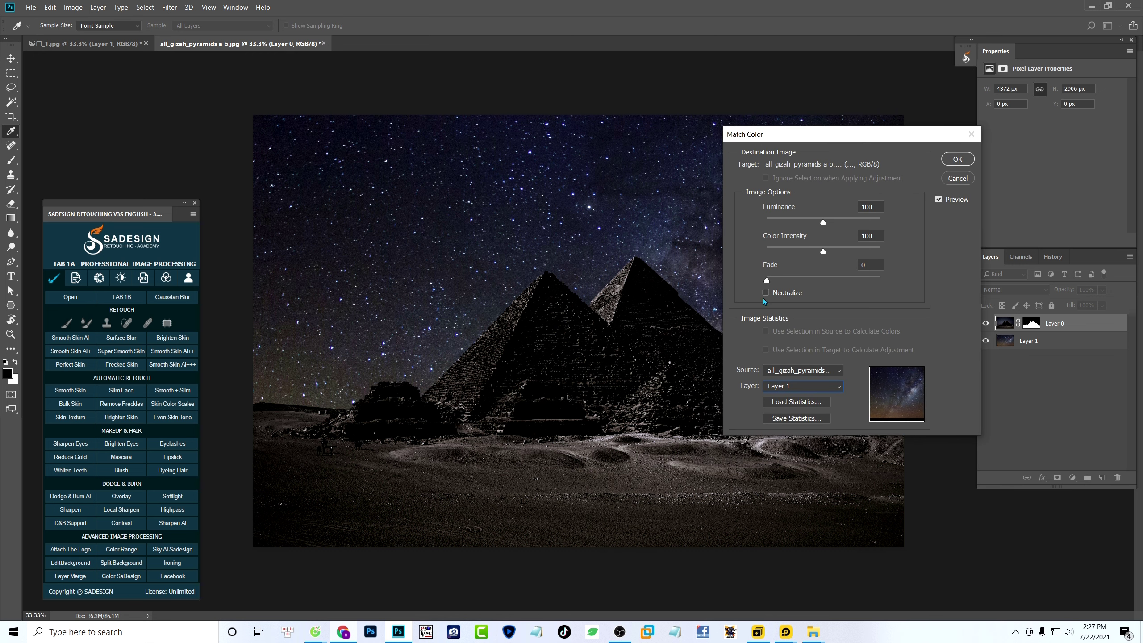
{"action": "left_click_drag", "start_coordinate": [767, 280], "coordinate": [827, 282]}
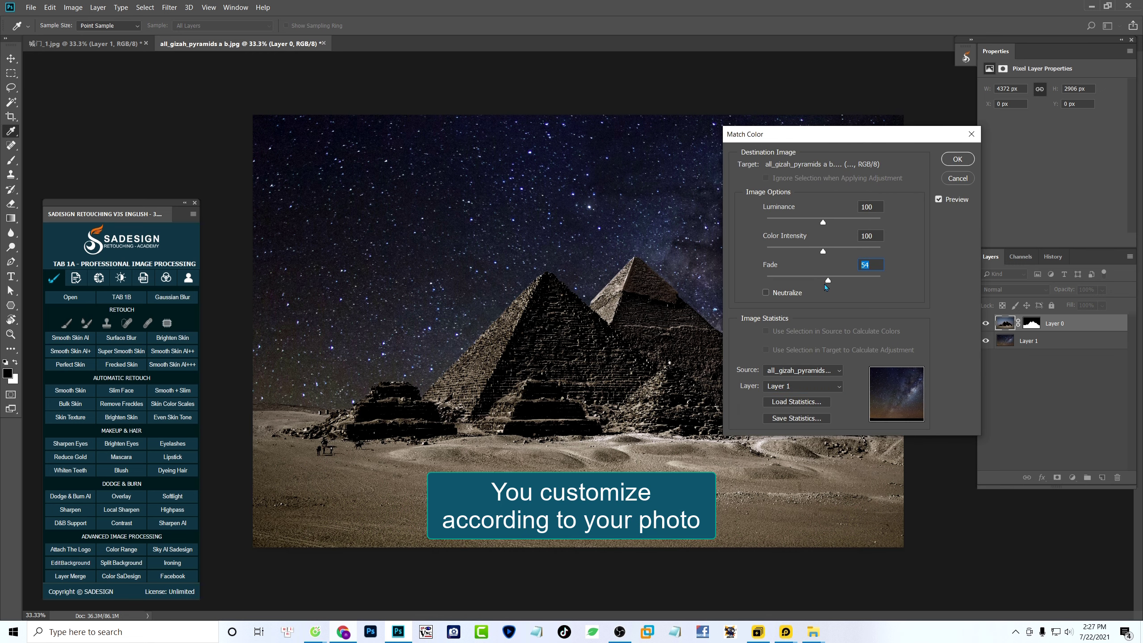
{"action": "left_click", "coordinate": [787, 294]}
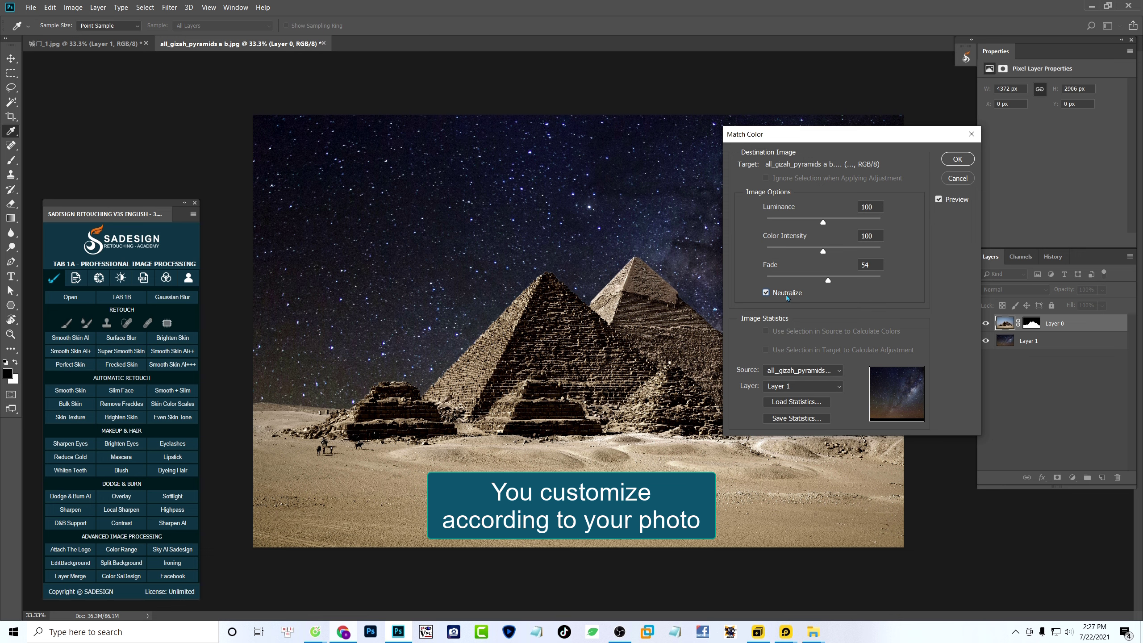
{"action": "left_click", "coordinate": [786, 292]}
{"action": "mouse_move", "coordinate": [827, 279]}
{"action": "left_mouse_down"}
{"action": "mouse_move", "coordinate": [840, 282]}
{"action": "mouse_move", "coordinate": [830, 282]}
{"action": "left_mouse_up"}
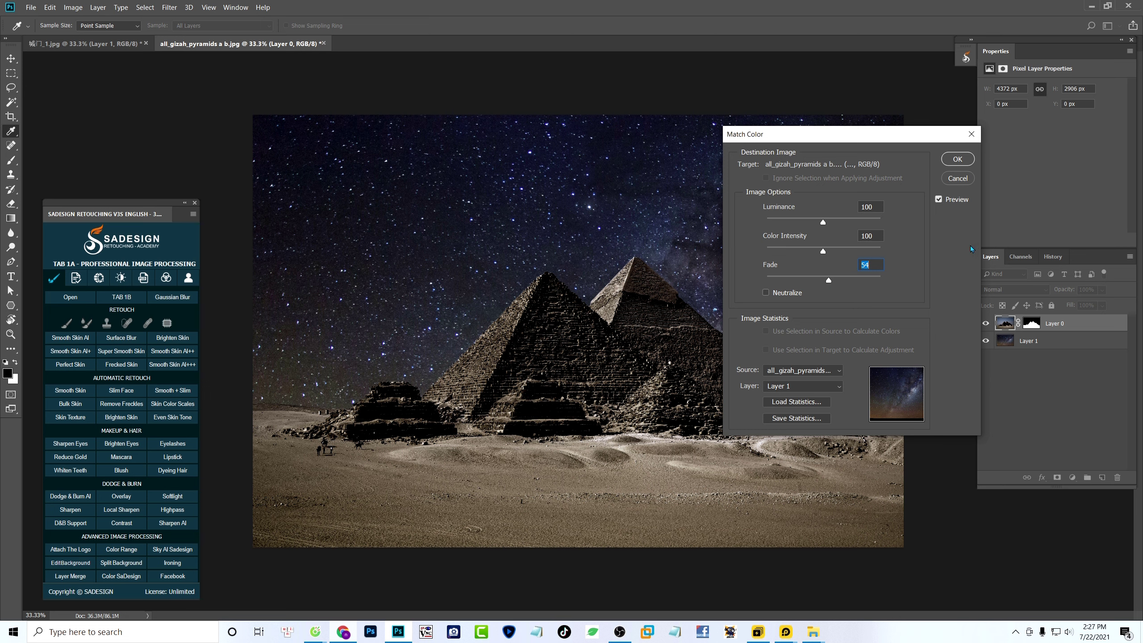
{"action": "left_click", "coordinate": [943, 202]}
{"action": "left_click", "coordinate": [940, 202]}
{"action": "left_click", "coordinate": [938, 202]}
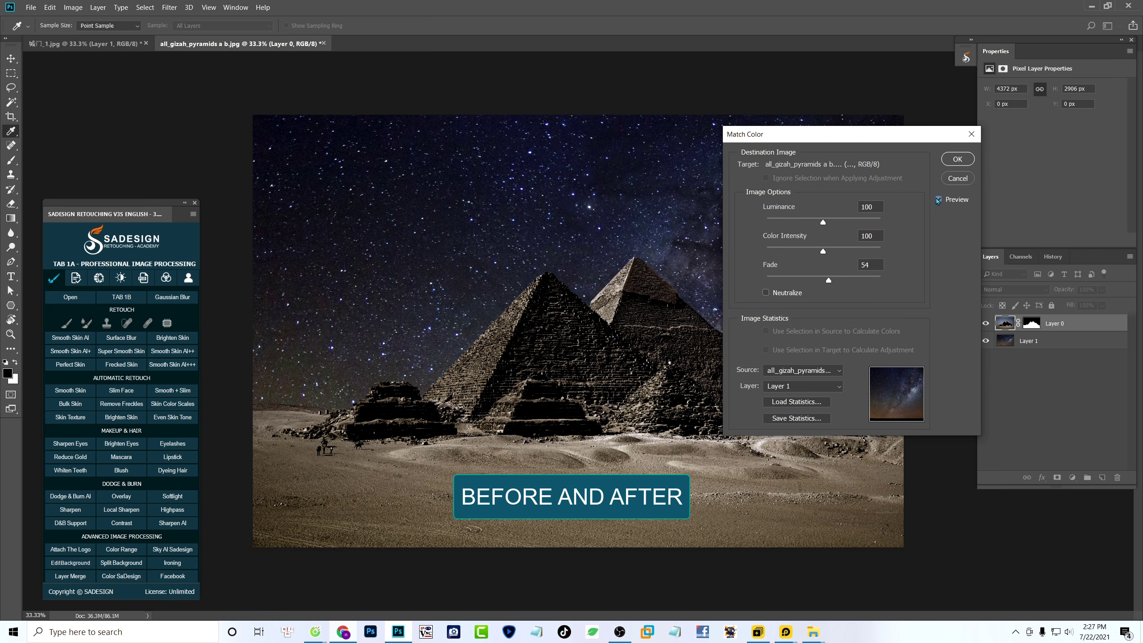
{"action": "left_click", "coordinate": [938, 201]}
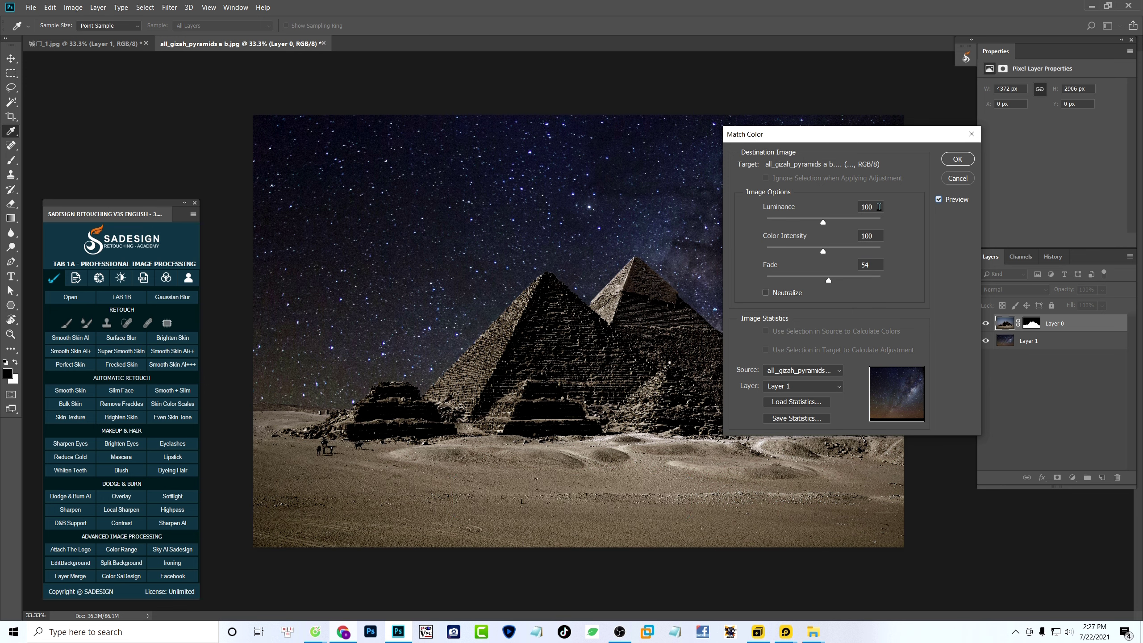
- Set the Match Color luminance to 120 and color intensity to 125, and apply the adjustment
{"action": "left_click_drag", "start_coordinate": [824, 224], "coordinate": [838, 254]}
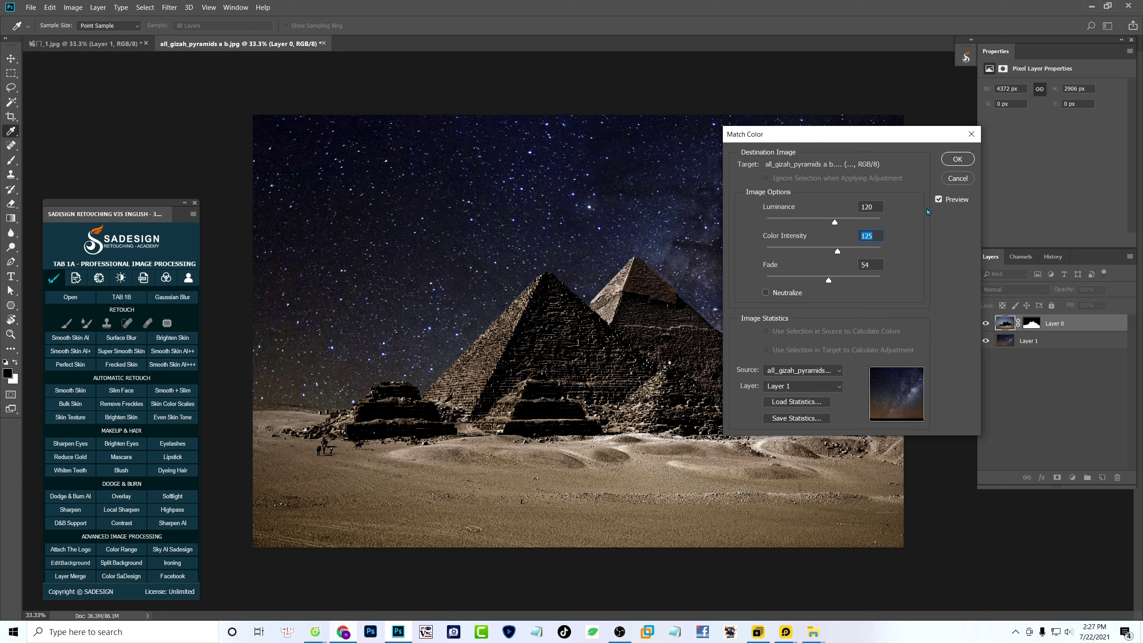
{"action": "left_click", "coordinate": [938, 200]}
{"action": "left_click", "coordinate": [938, 200]}
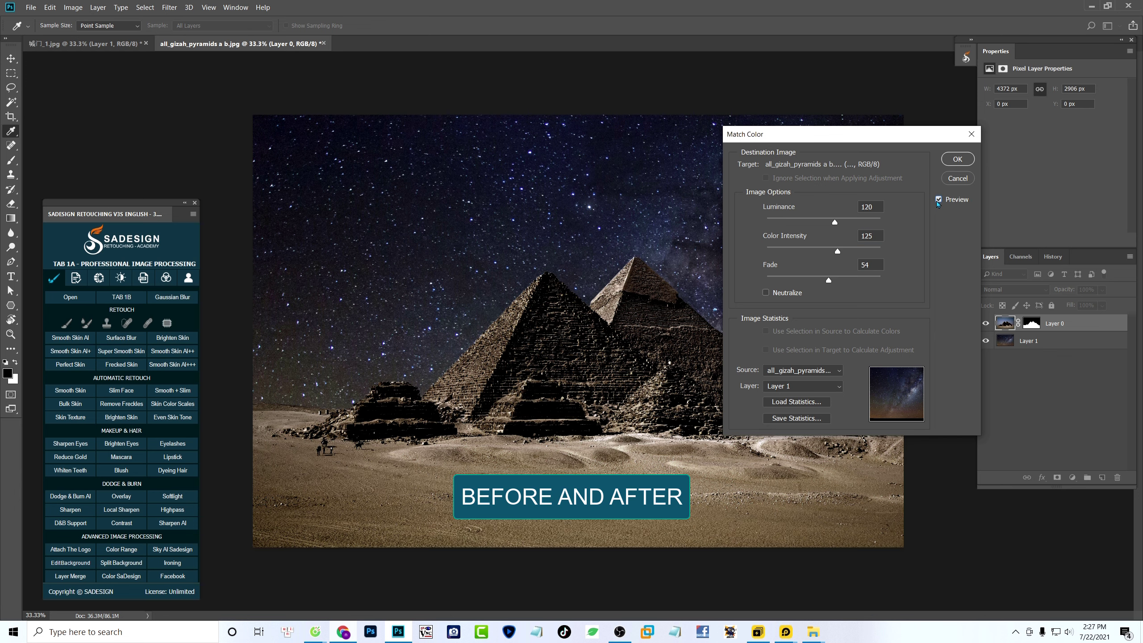
{"action": "left_click", "coordinate": [948, 163]}
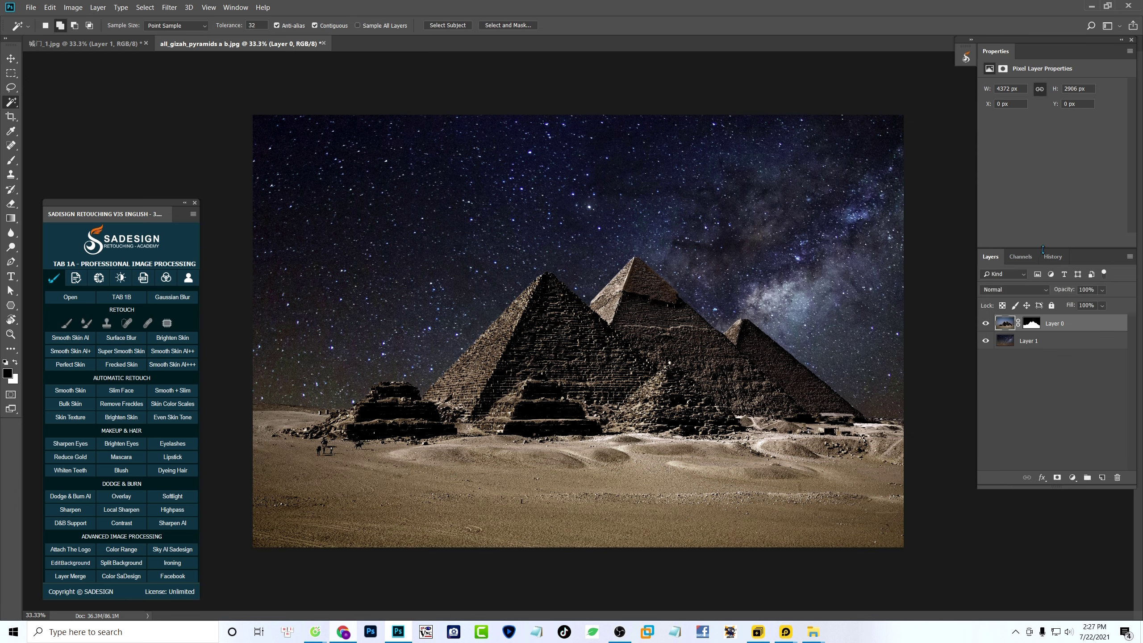
- Compare the colour-matched pyramid composite with the original photo's opening snapshot in the document history
{"action": "left_click", "coordinate": [1059, 260]}
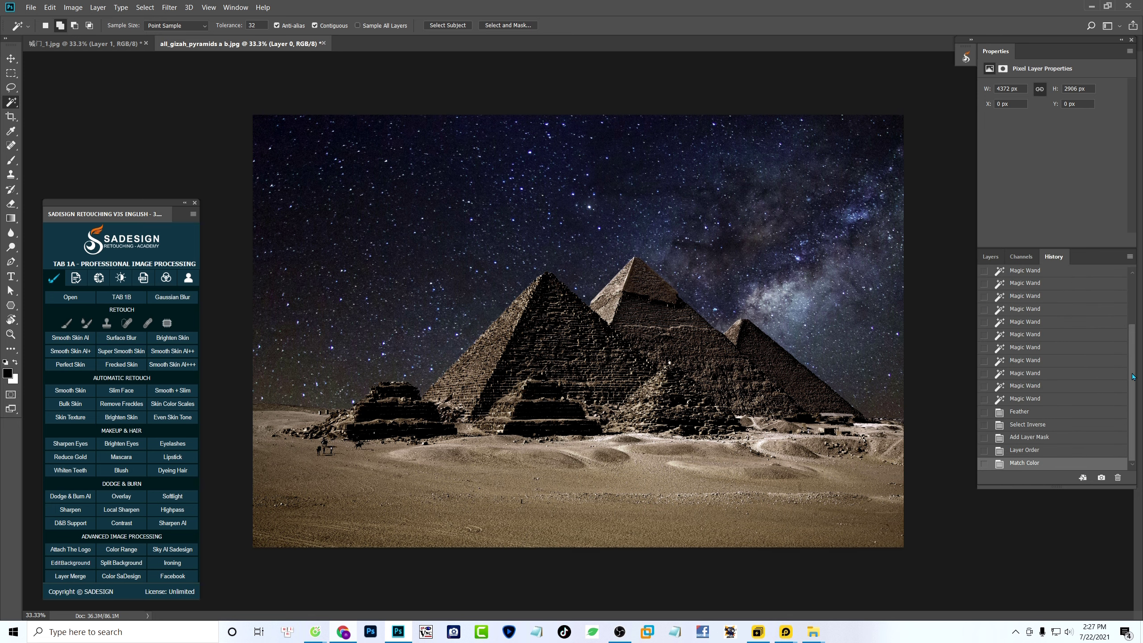
{"action": "left_click_drag", "start_coordinate": [1133, 377], "coordinate": [1132, 305]}
{"action": "left_click", "coordinate": [1091, 279]}
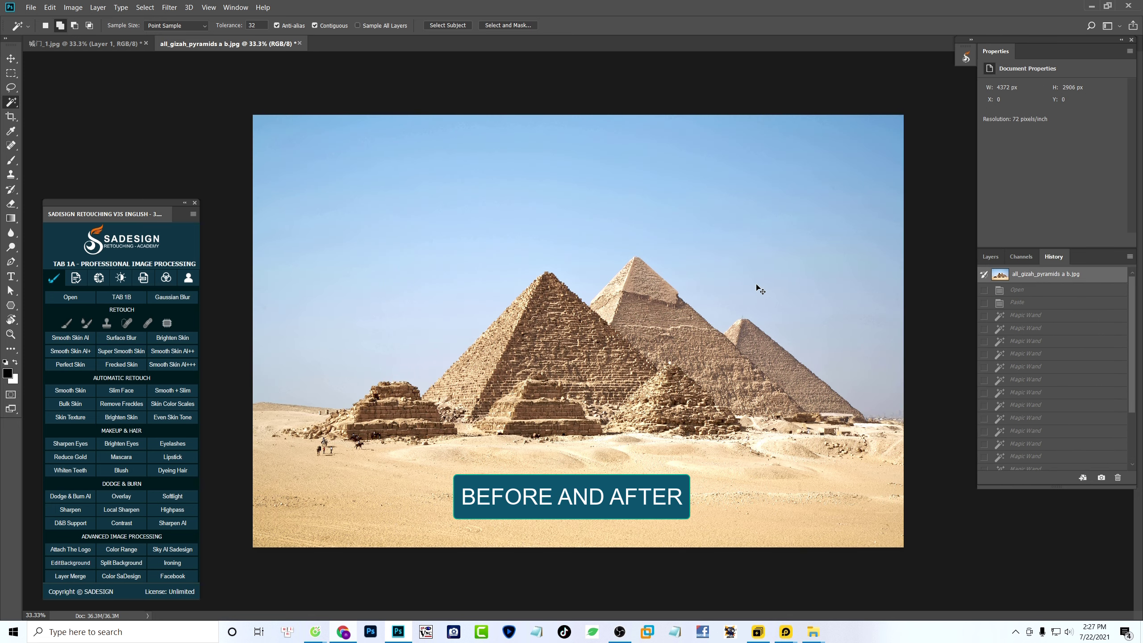
{"action": "key", "text": "ctrl+z"}
{"action": "key", "text": "ctrl+z"}
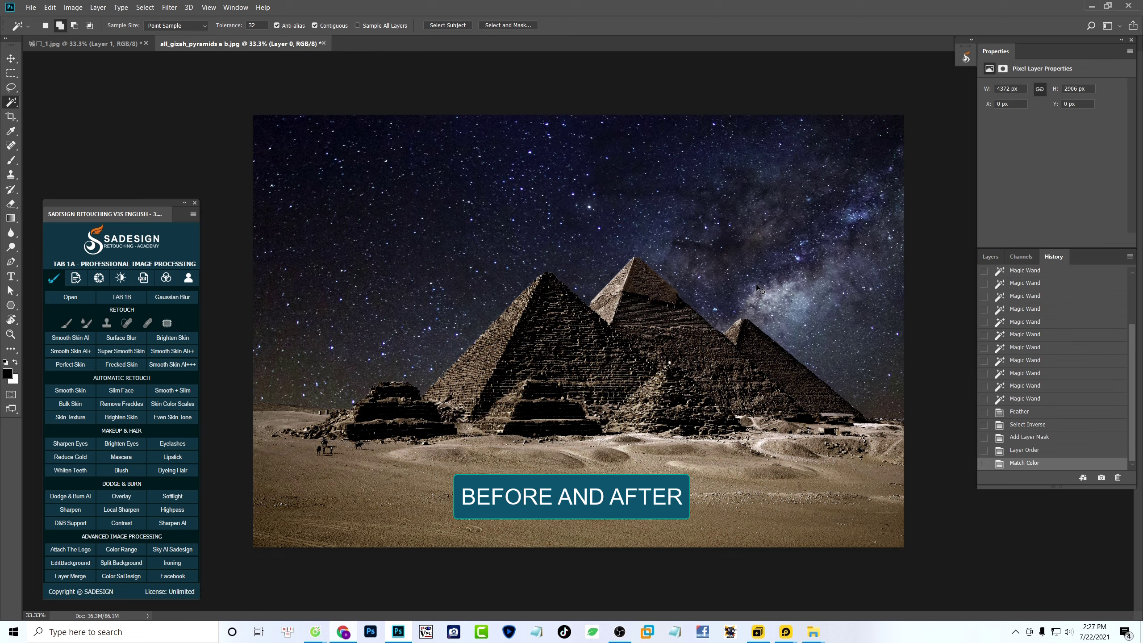
{"action": "key", "text": "ctrl+z"}
{"action": "key", "text": "ctrl+z"}
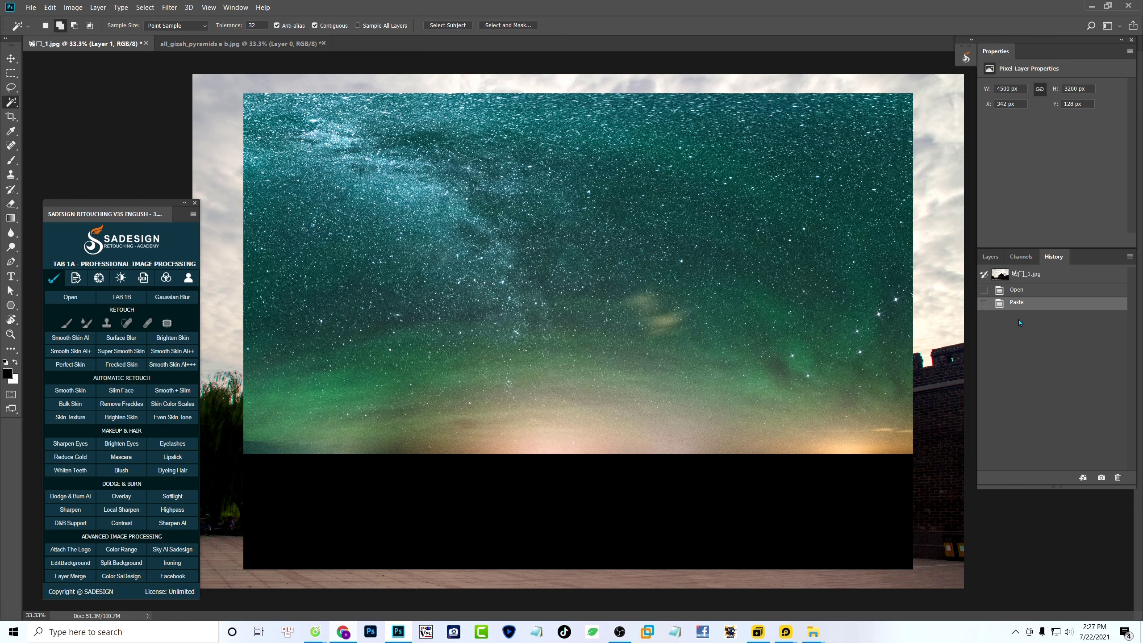
- In the gate tower photo, hide the starry sky on Layer 1 and make the Background layer active
{"action": "left_click", "coordinate": [986, 323]}
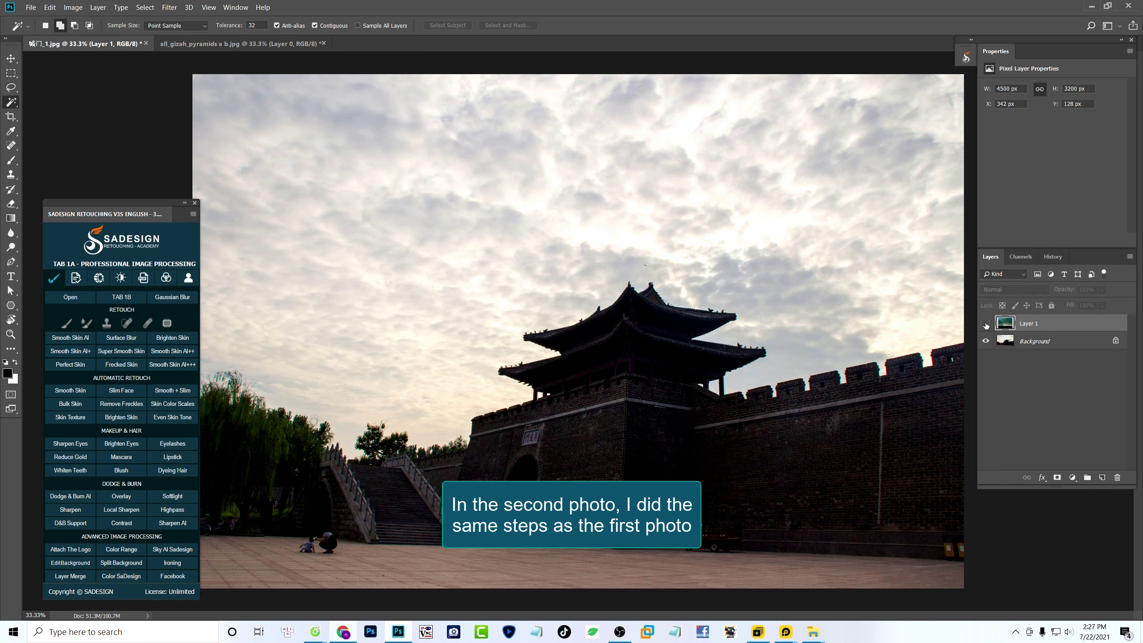
{"action": "left_click", "coordinate": [985, 323]}
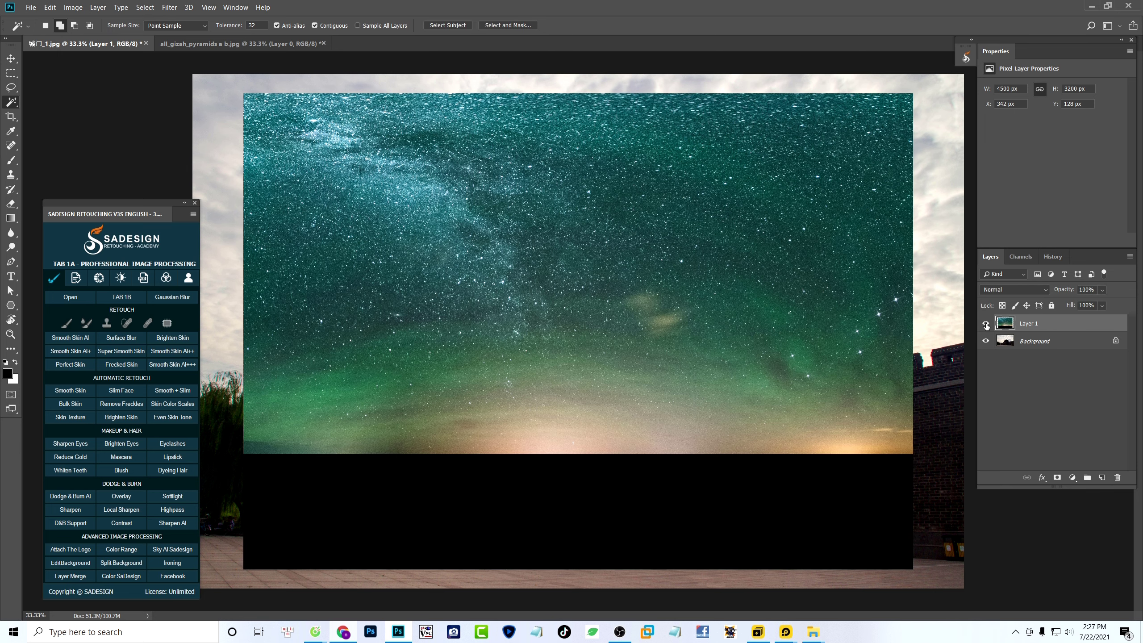
{"action": "left_click", "coordinate": [985, 322]}
{"action": "left_click", "coordinate": [1031, 341]}
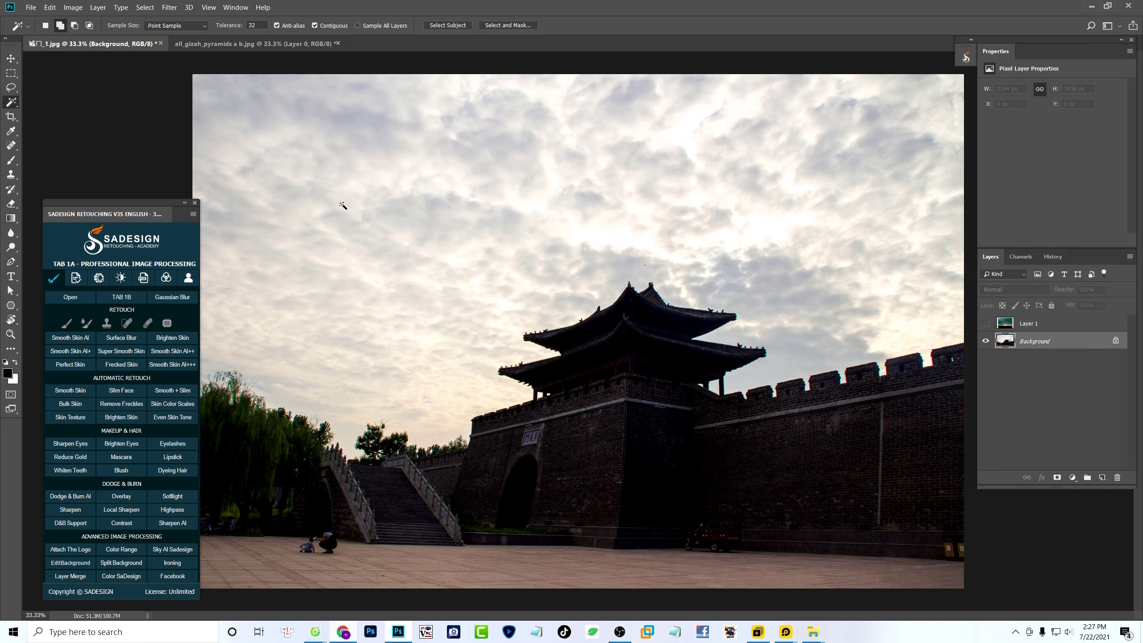
- Select the entire cloudy sky around the gate tower with the Magic Wand, adding the missed cloud patches to the selection
{"action": "left_click", "coordinate": [302, 202]}
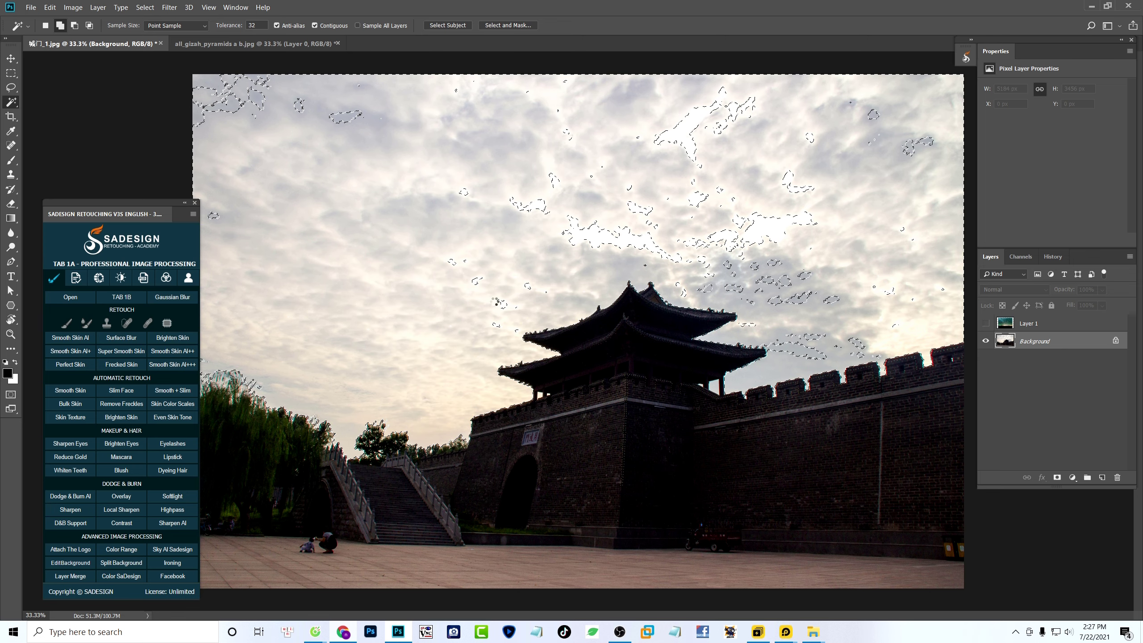
{"action": "left_click", "coordinate": [757, 274]}
{"action": "left_click", "coordinate": [916, 146]}
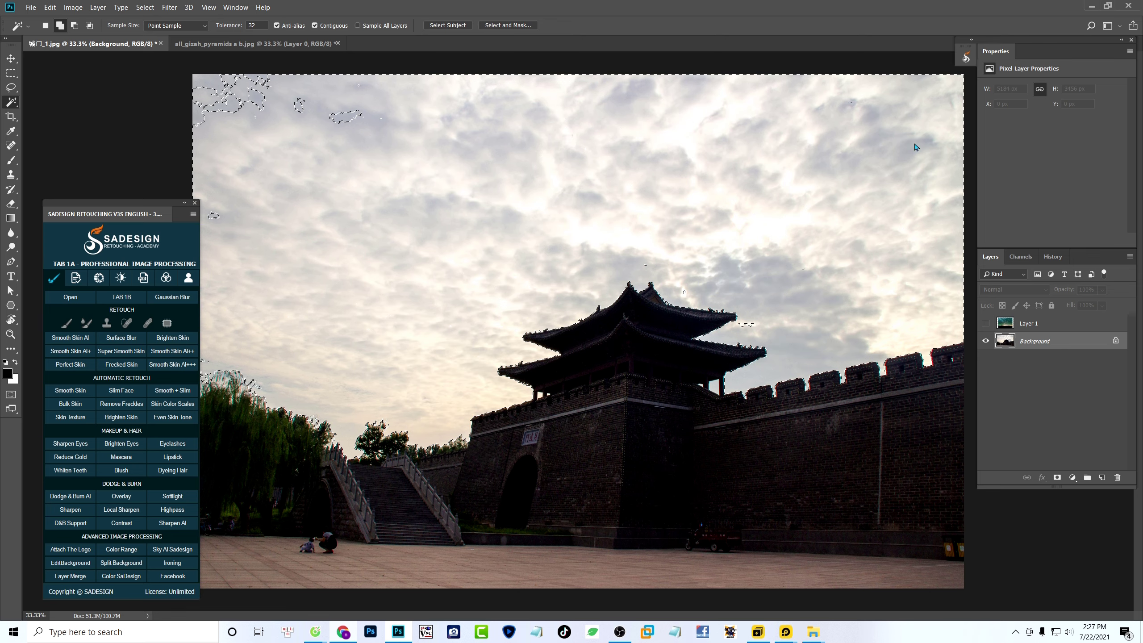
{"action": "left_click", "coordinate": [747, 315]}
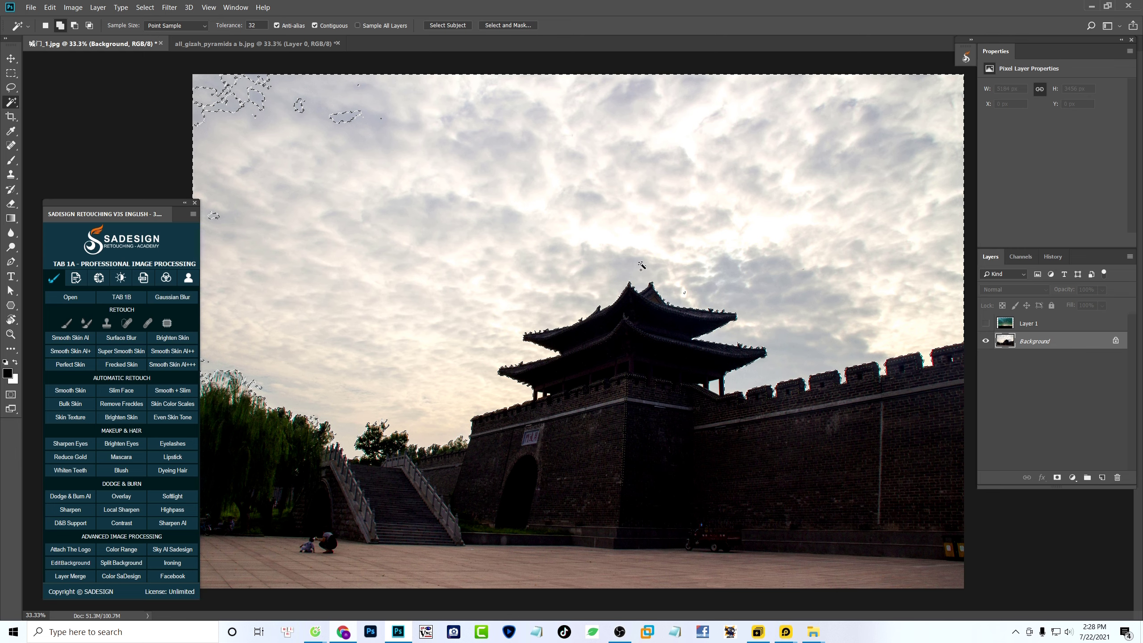
{"action": "left_click", "coordinate": [266, 94]}
{"action": "left_click", "coordinate": [233, 102]}
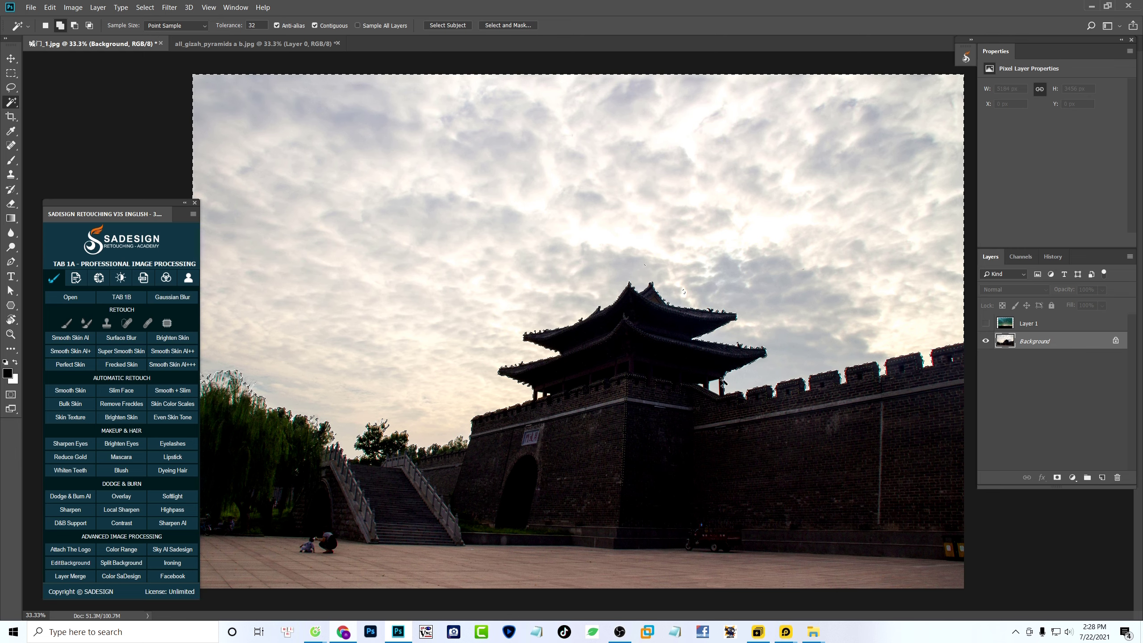
{"action": "left_click_drag", "start_coordinate": [693, 387], "coordinate": [739, 410]}
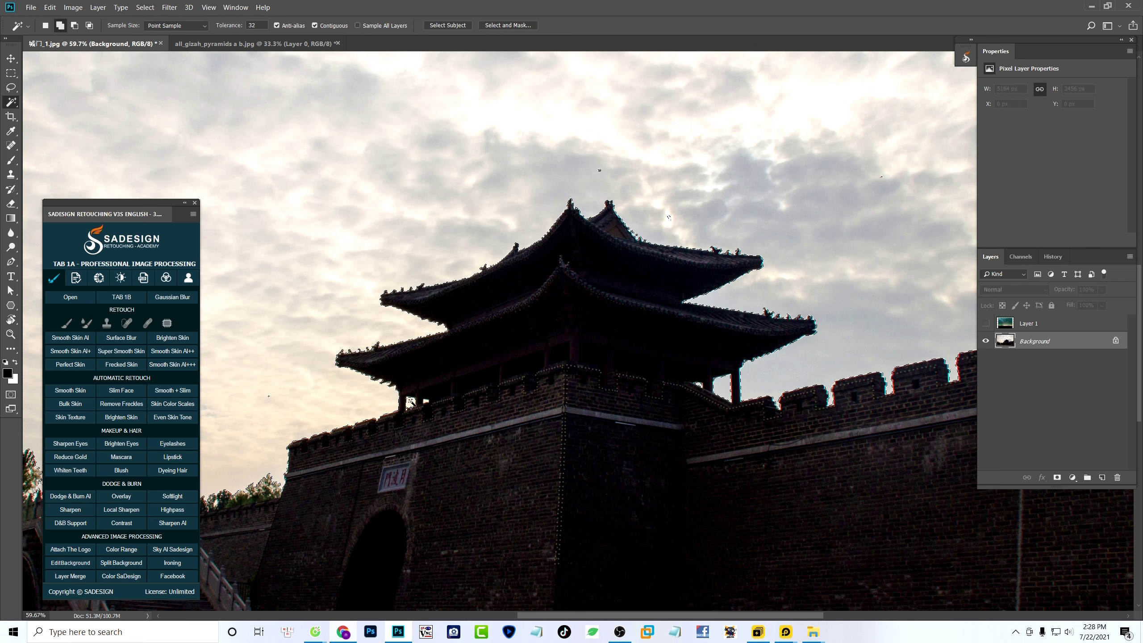
{"action": "left_click_drag", "start_coordinate": [579, 304], "coordinate": [532, 299]}
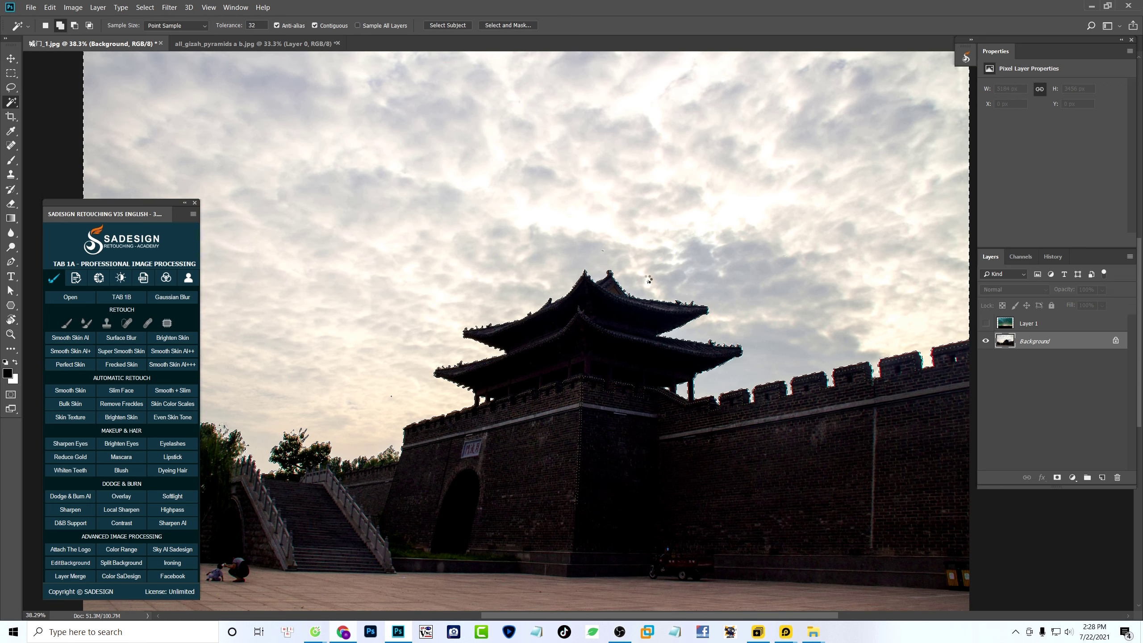
- Mask out the sky on the Background layer using the feathered and inverted sky selection
{"action": "key", "text": "shift+F6"}
{"action": "key", "text": "Return"}
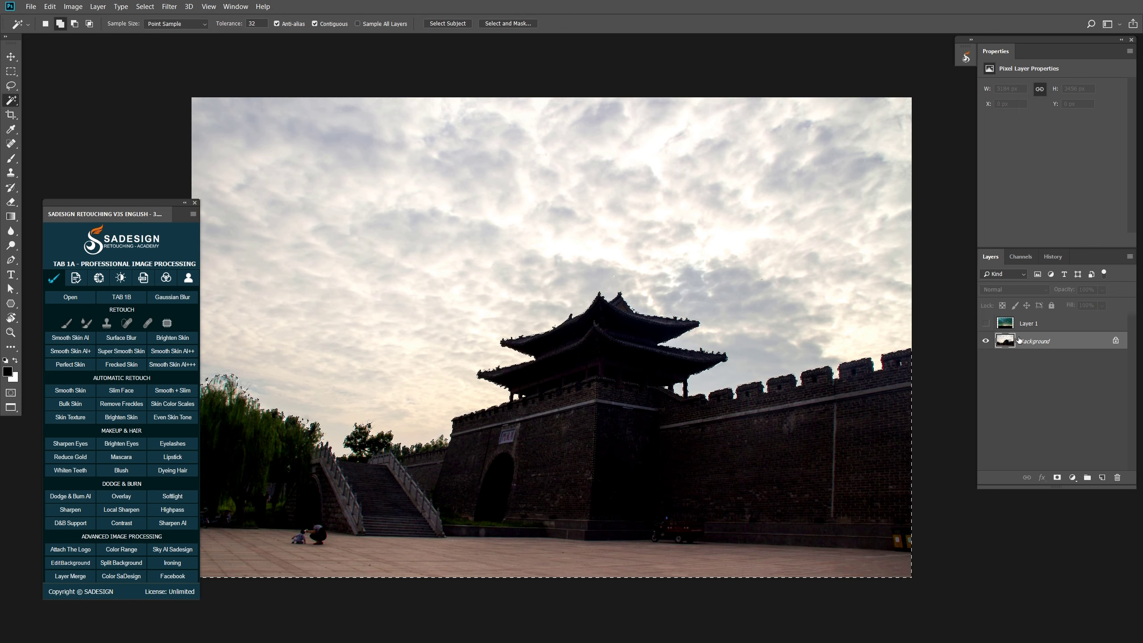
{"action": "left_click", "coordinate": [1058, 479]}
{"action": "left_click", "coordinate": [1058, 478]}
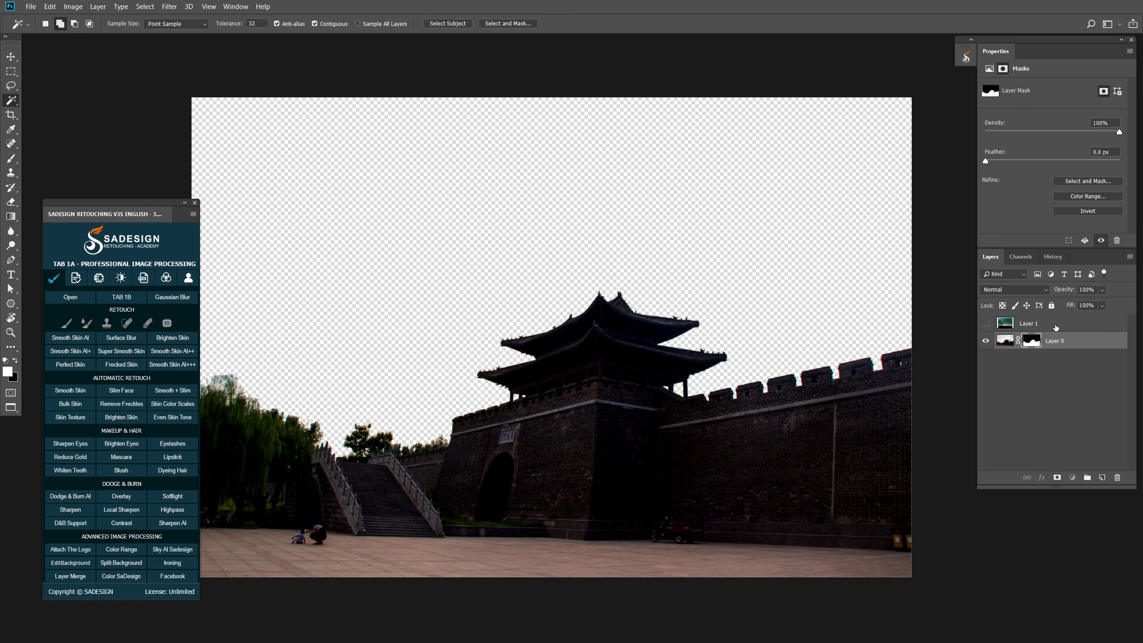
- Move the starry sky Layer 1 beneath the masked Layer 0 and make it visible
{"action": "left_click_drag", "start_coordinate": [1055, 327], "coordinate": [1005, 357]}
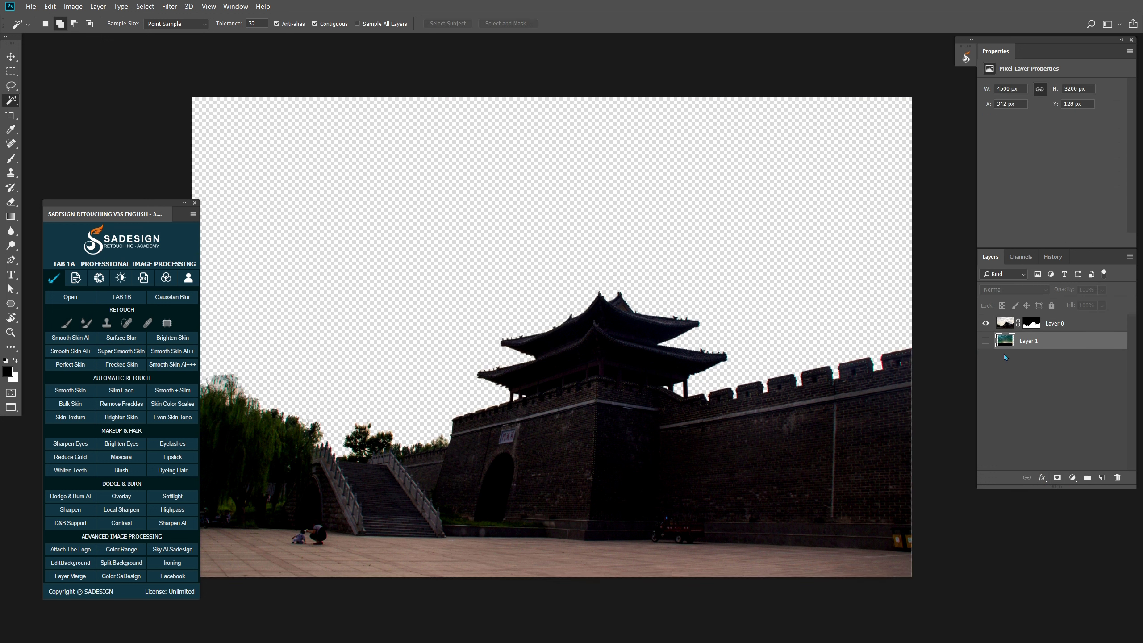
{"action": "left_click", "coordinate": [985, 341]}
{"action": "left_click", "coordinate": [985, 341]}
{"action": "left_click", "coordinate": [985, 341]}
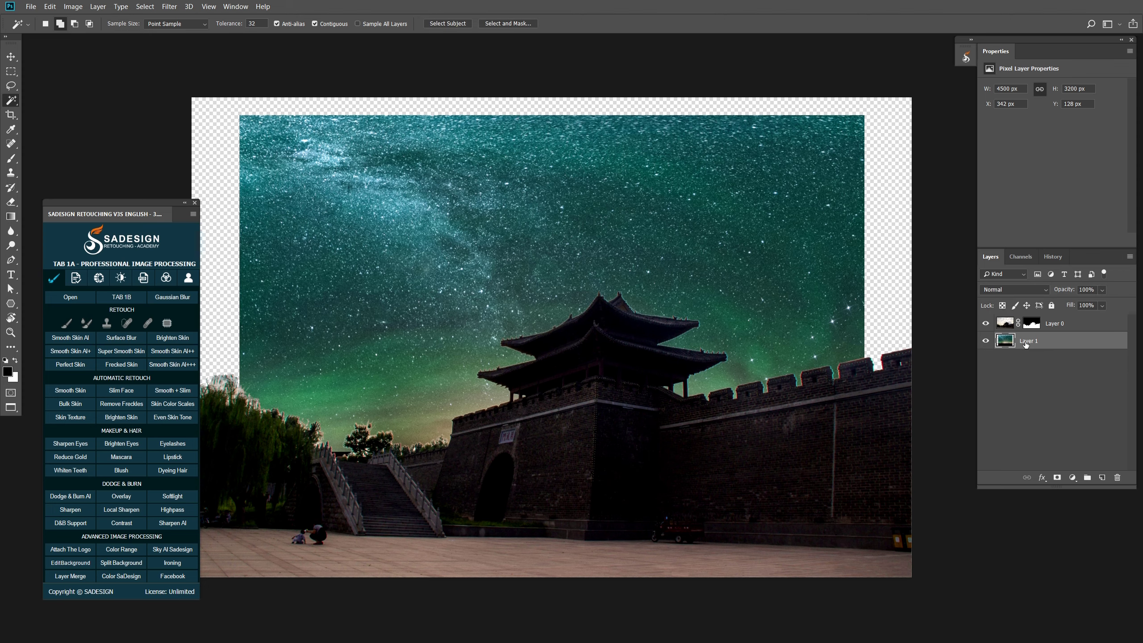
- Scale the starry sky on Layer 1 up to about 124.7% and reposition it to cover the whole canvas
{"action": "key", "text": "ctrl+t"}
{"action": "left_click_drag", "start_coordinate": [591, 325], "coordinate": [588, 333]}
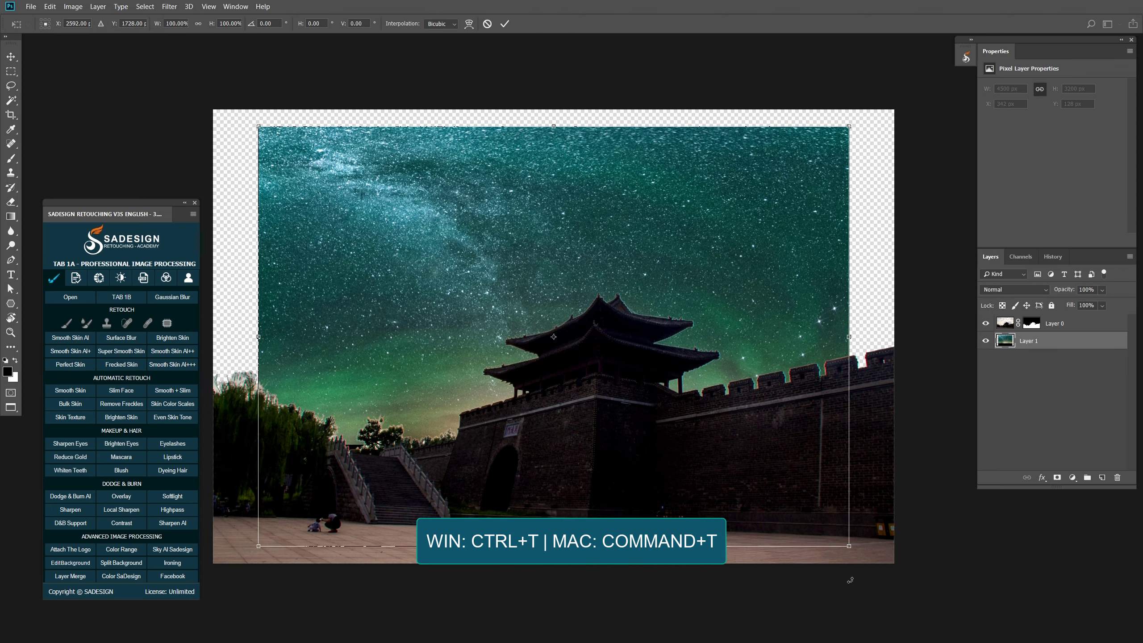
{"action": "left_click_drag", "start_coordinate": [849, 546], "coordinate": [922, 598]}
{"action": "left_click_drag", "start_coordinate": [576, 444], "coordinate": [570, 419]}
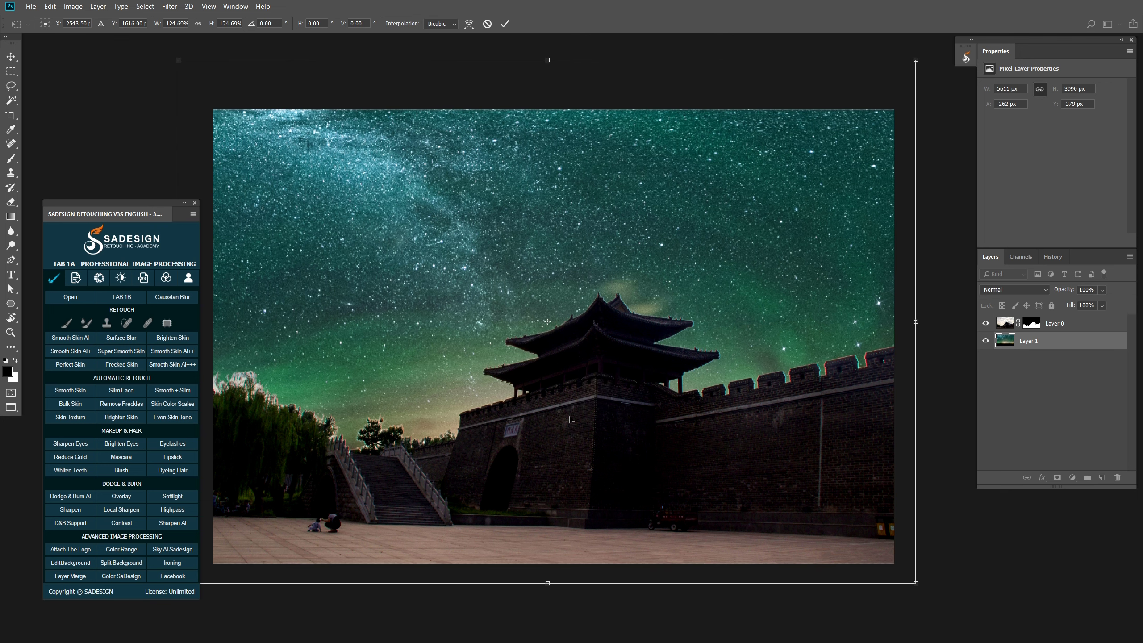
{"action": "key", "text": "Return"}
{"action": "key", "text": "w"}
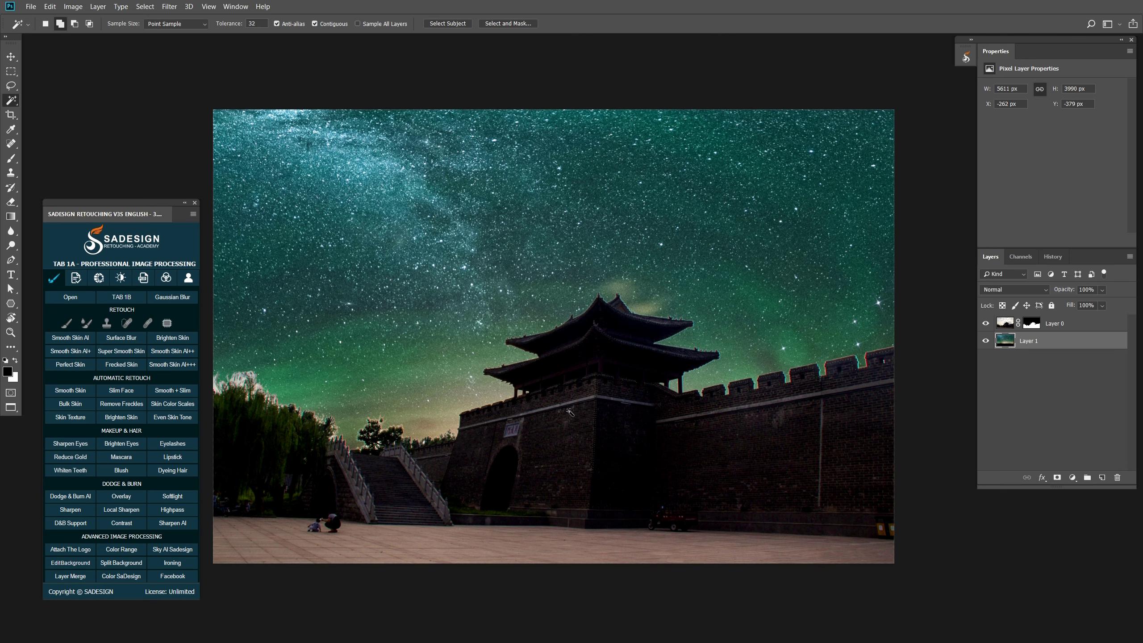
- Start Match Color on Layer 0 with 城门_1.jpg as the source image and Layer 1 as the source layer
{"action": "left_click", "coordinate": [1082, 332]}
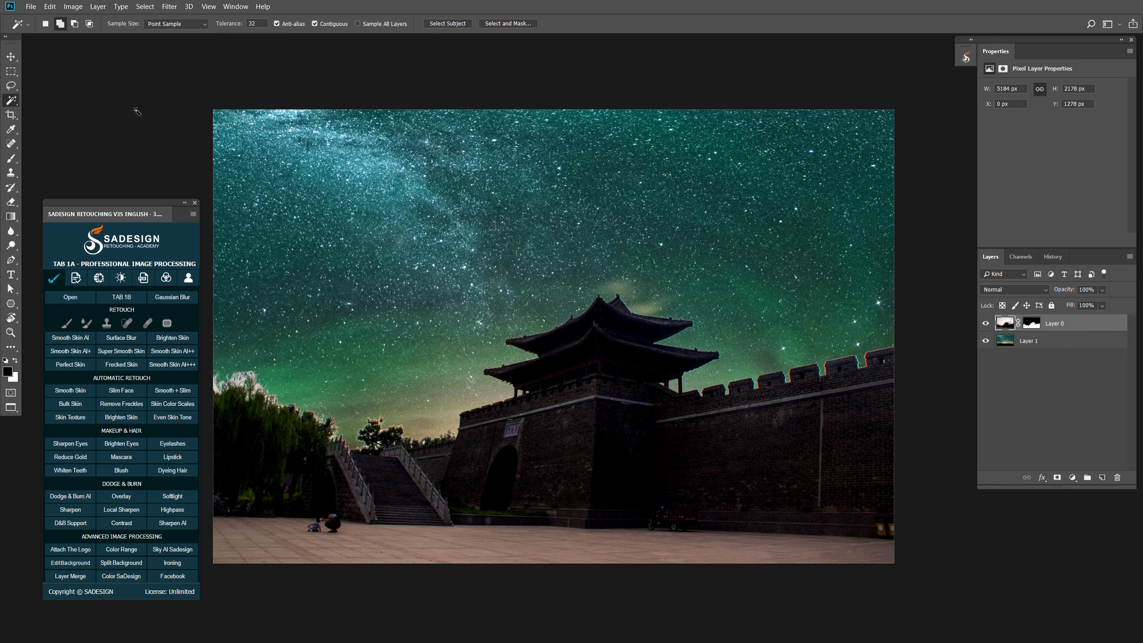
{"action": "left_click", "coordinate": [73, 6]}
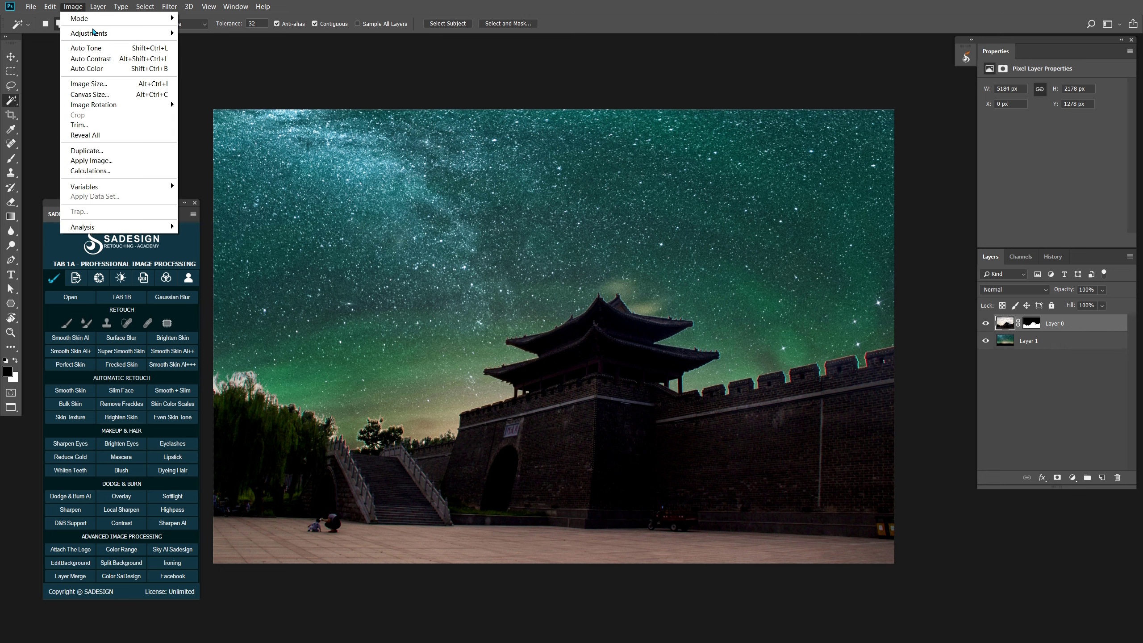
{"action": "mouse_move", "coordinate": [92, 32]}
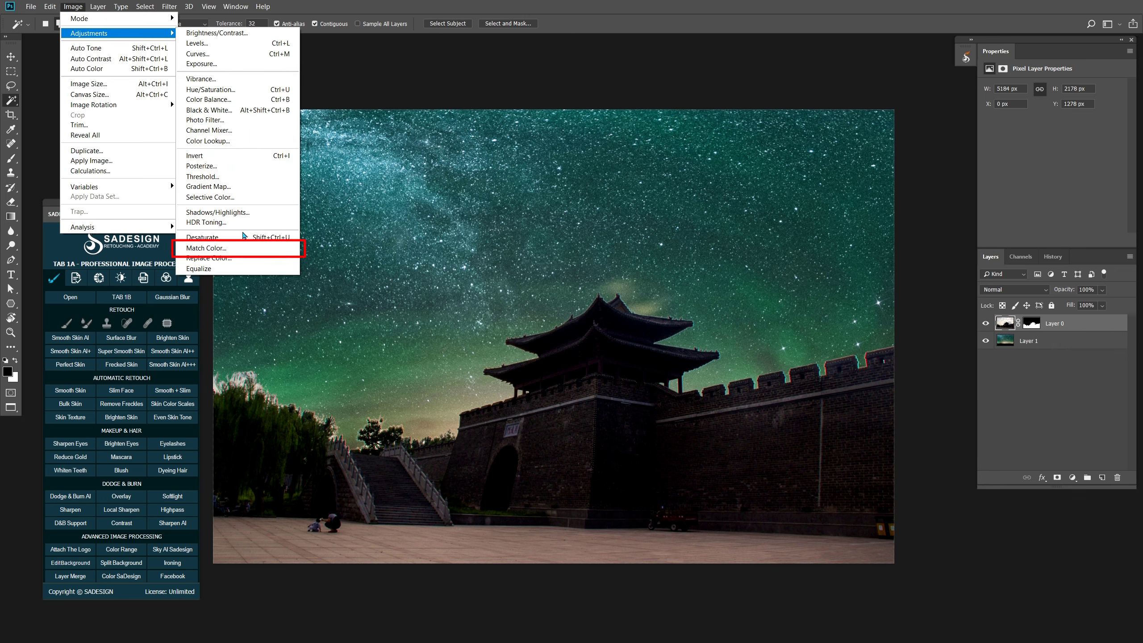
{"action": "left_click", "coordinate": [270, 250]}
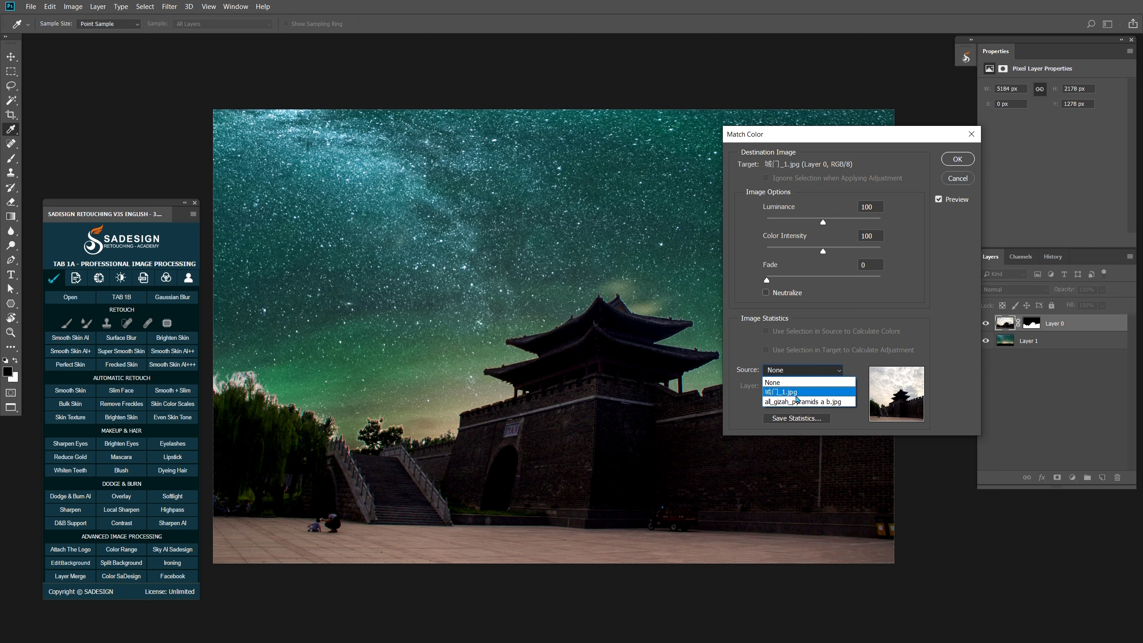
{"action": "left_click", "coordinate": [806, 394]}
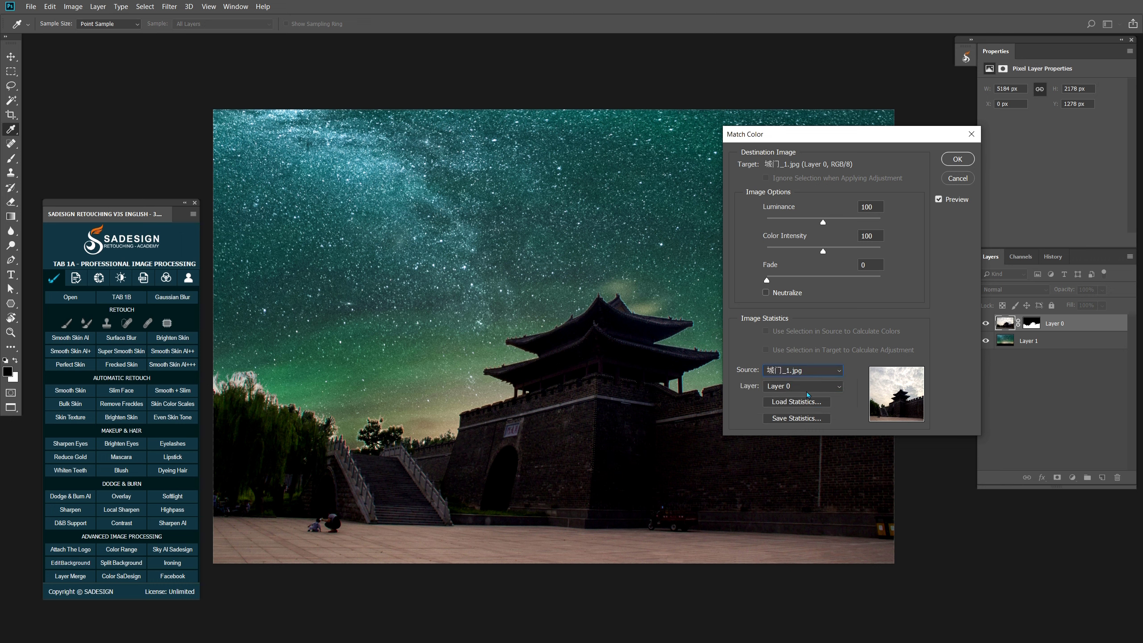
{"action": "left_click", "coordinate": [809, 392]}
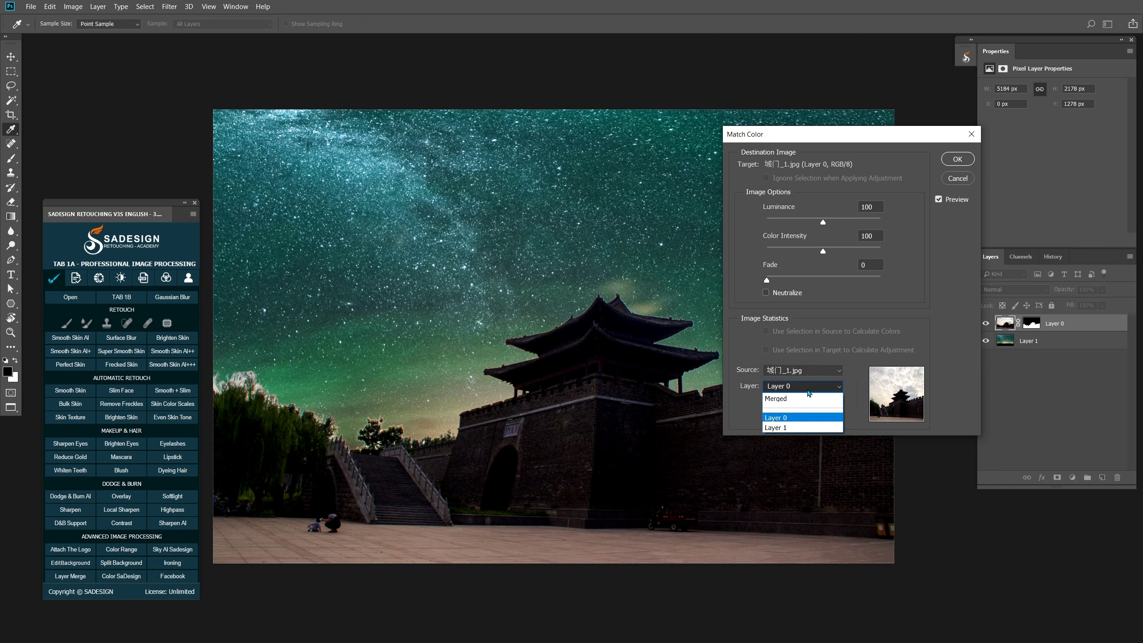
{"action": "left_click", "coordinate": [797, 428]}
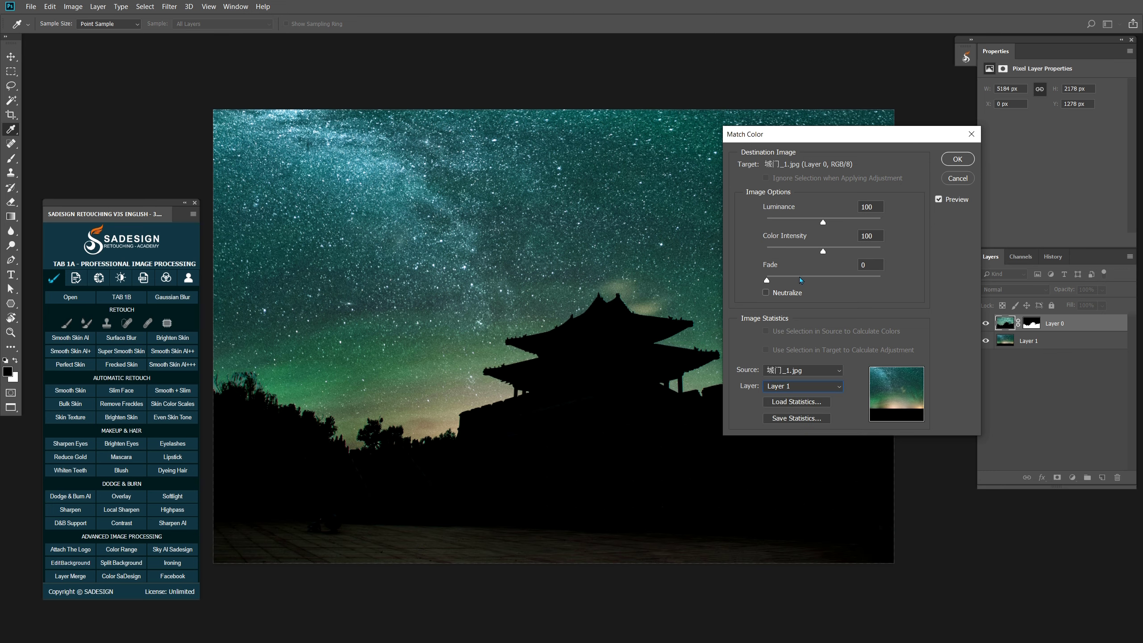
- Set the Match Color fade to about 74, raise the colour intensity slightly, compare the preview and apply the adjustment
{"action": "left_click_drag", "start_coordinate": [799, 278], "coordinate": [851, 280]}
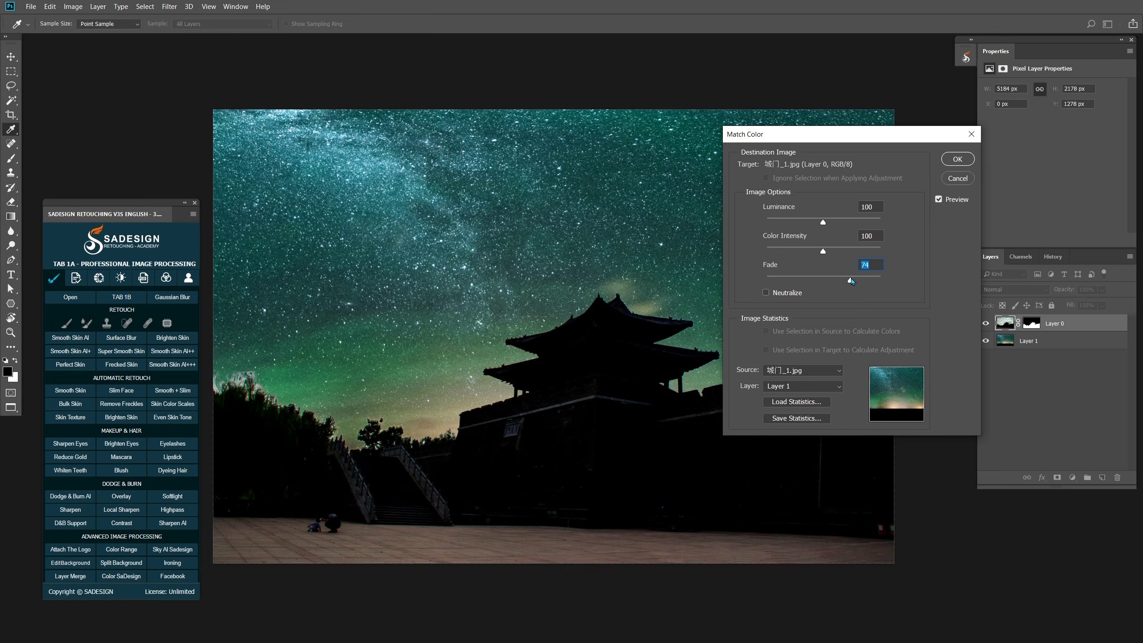
{"action": "left_click", "coordinate": [939, 199]}
{"action": "left_click", "coordinate": [939, 200]}
{"action": "left_click_drag", "start_coordinate": [851, 283], "coordinate": [850, 282]}
{"action": "left_click_drag", "start_coordinate": [824, 253], "coordinate": [834, 253]}
{"action": "left_click", "coordinate": [939, 199]}
{"action": "left_click", "coordinate": [939, 198]}
{"action": "left_click", "coordinate": [958, 159]}
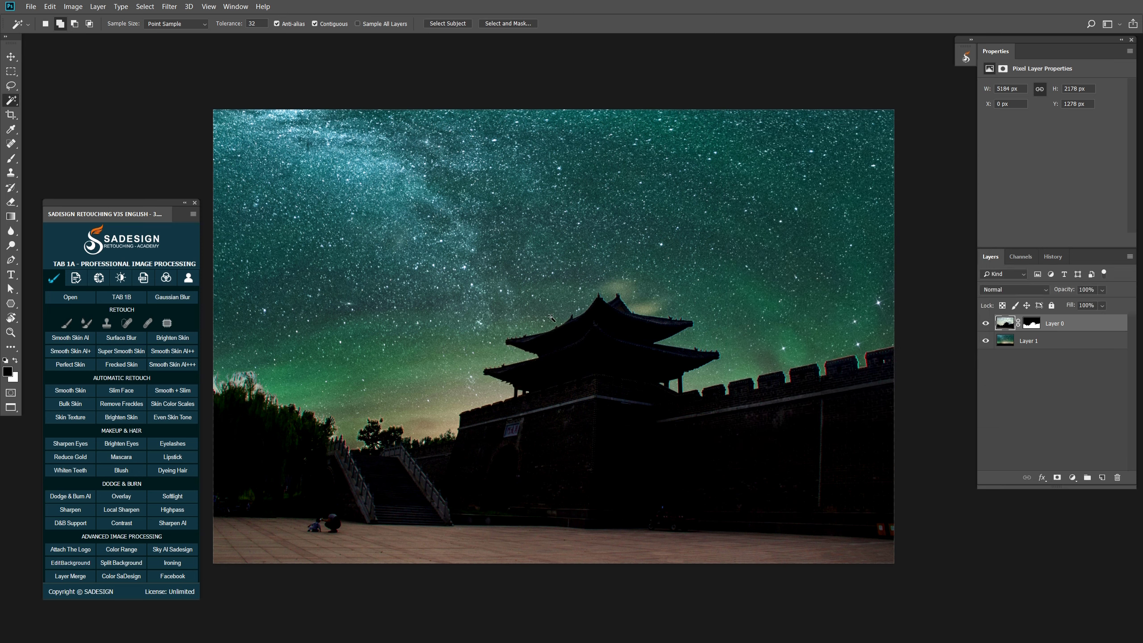
- Circle the light fringes along the treetops, stairs and tower roof with the Lasso
{"action": "key", "text": "l"}
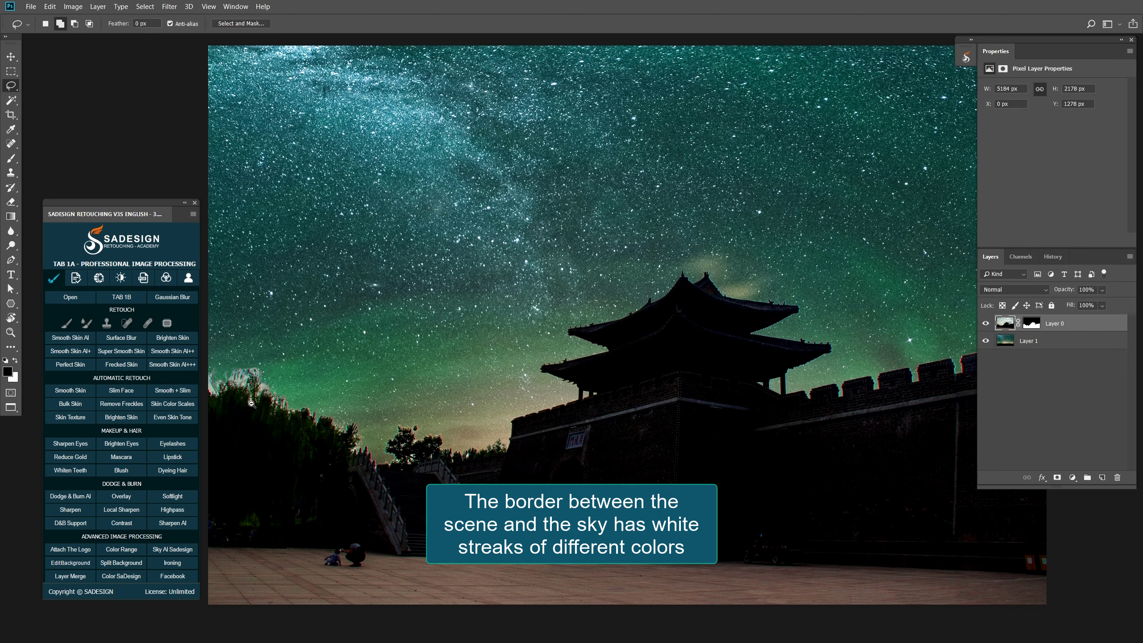
{"action": "scroll", "coordinate": [245, 396], "scroll_direction": "up", "scroll_amount": 2}
{"action": "mouse_move", "coordinate": [263, 345]}
{"action": "left_mouse_down"}
{"action": "mouse_move", "coordinate": [203, 378]}
{"action": "mouse_move", "coordinate": [349, 445]}
{"action": "mouse_move", "coordinate": [297, 360]}
{"action": "left_mouse_up"}
{"action": "left_click_drag", "start_coordinate": [500, 438], "coordinate": [500, 438]}
{"action": "mouse_move", "coordinate": [548, 436]}
{"action": "left_mouse_down"}
{"action": "mouse_move", "coordinate": [532, 475]}
{"action": "mouse_move", "coordinate": [546, 439]}
{"action": "left_mouse_up"}
{"action": "mouse_move", "coordinate": [666, 263]}
{"action": "left_mouse_down"}
{"action": "mouse_move", "coordinate": [610, 309]}
{"action": "mouse_move", "coordinate": [693, 290]}
{"action": "left_mouse_up"}
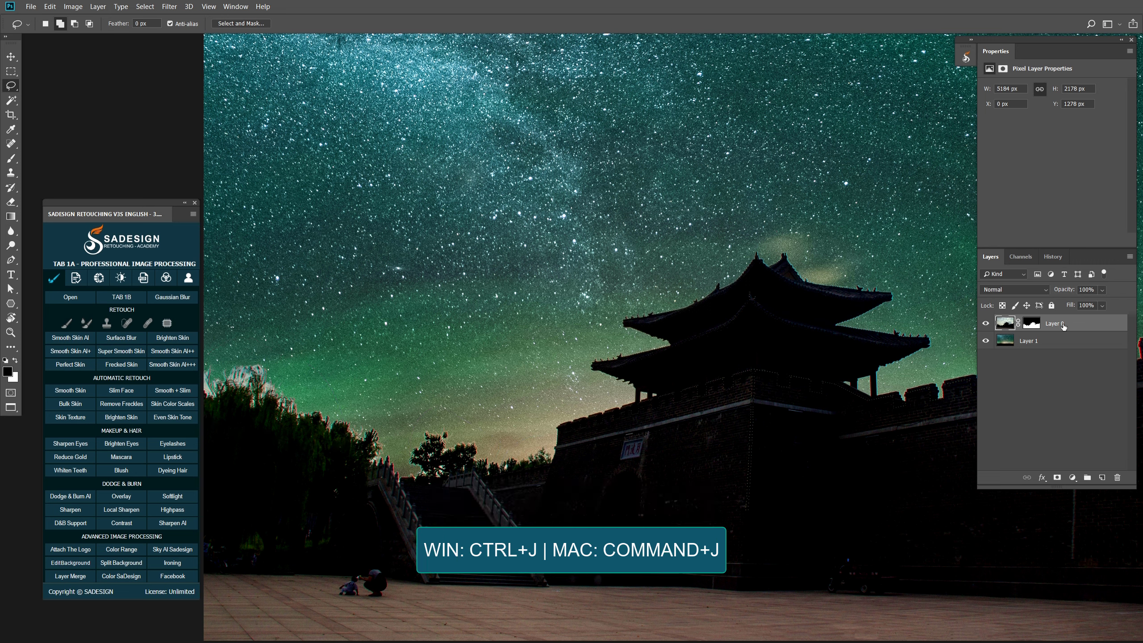
- Duplicate Layer 0 and set the original Layer 0's blend mode to Multiply
{"action": "key", "text": "ctrl+j"}
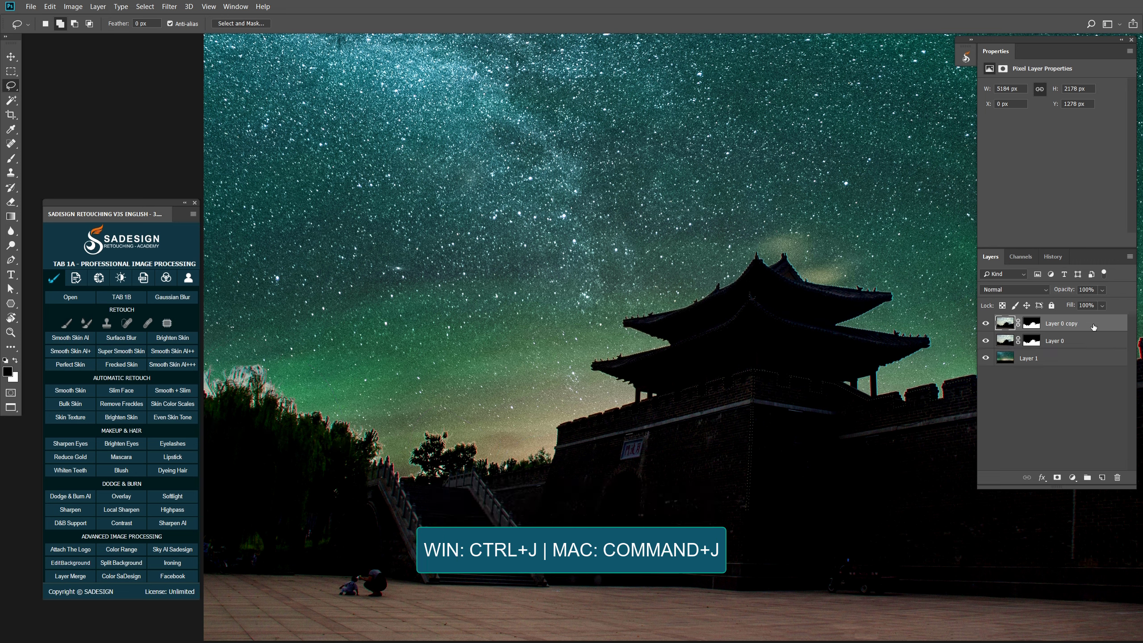
{"action": "left_click", "coordinate": [1063, 346]}
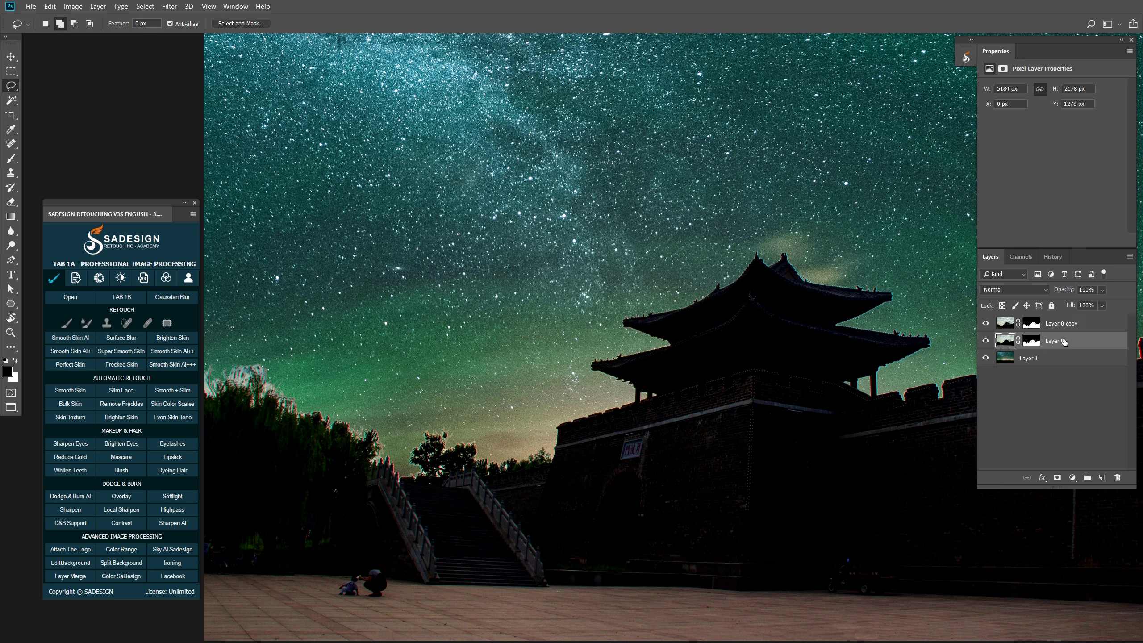
{"action": "left_click", "coordinate": [1003, 292]}
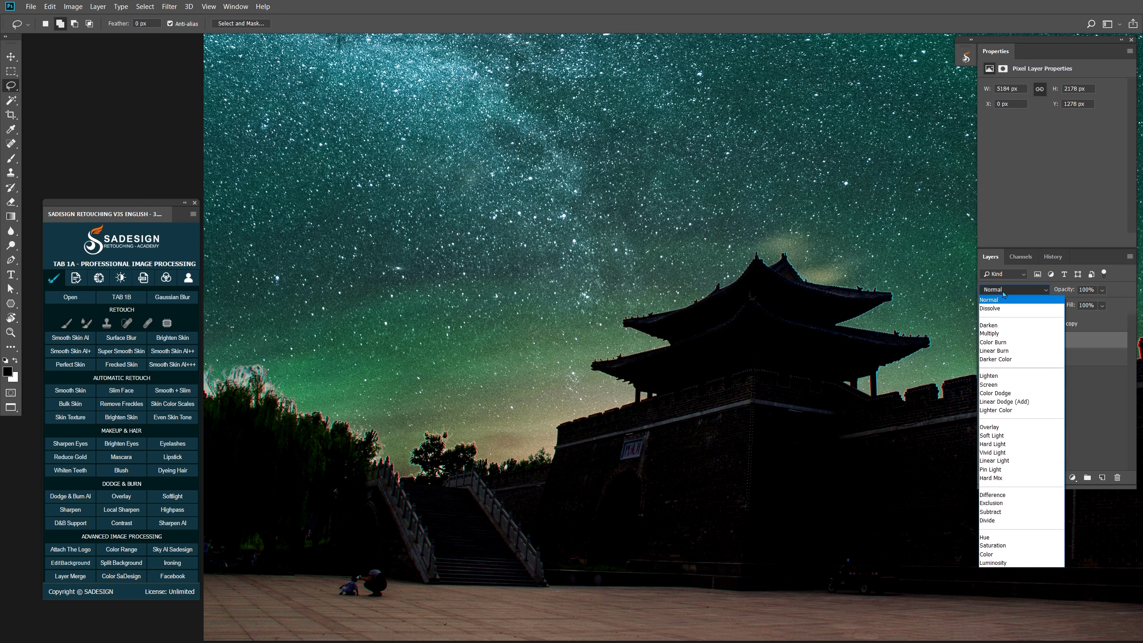
{"action": "left_click", "coordinate": [1040, 334]}
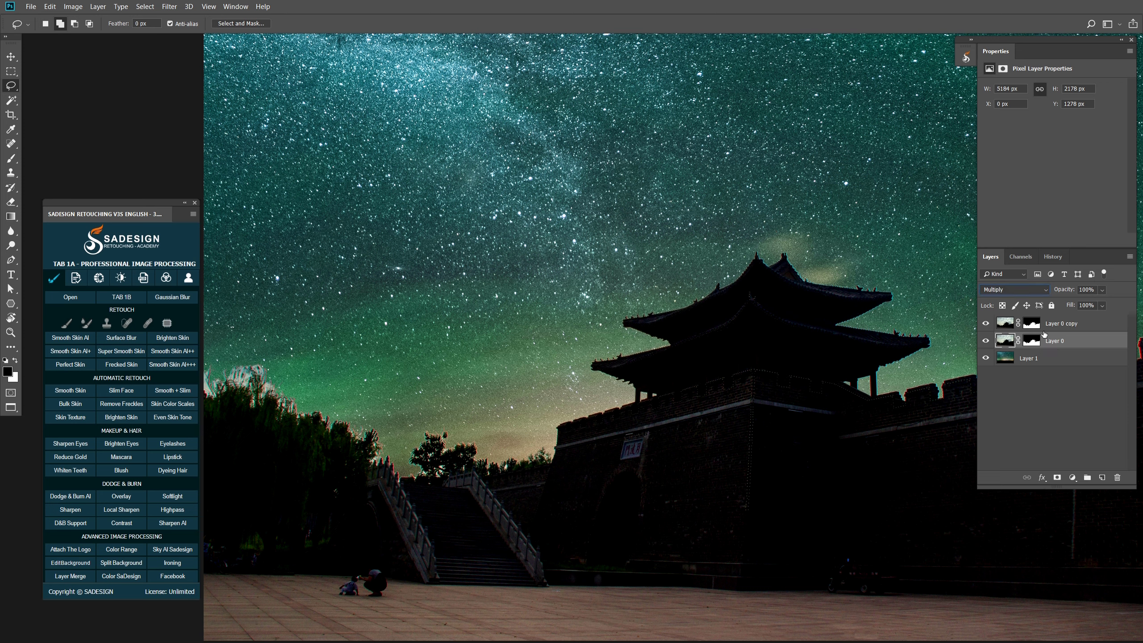
- Erase the white fringes along the treetops on Layer 0 copy using the Eraser at 49% opacity
{"action": "left_click", "coordinate": [1070, 330]}
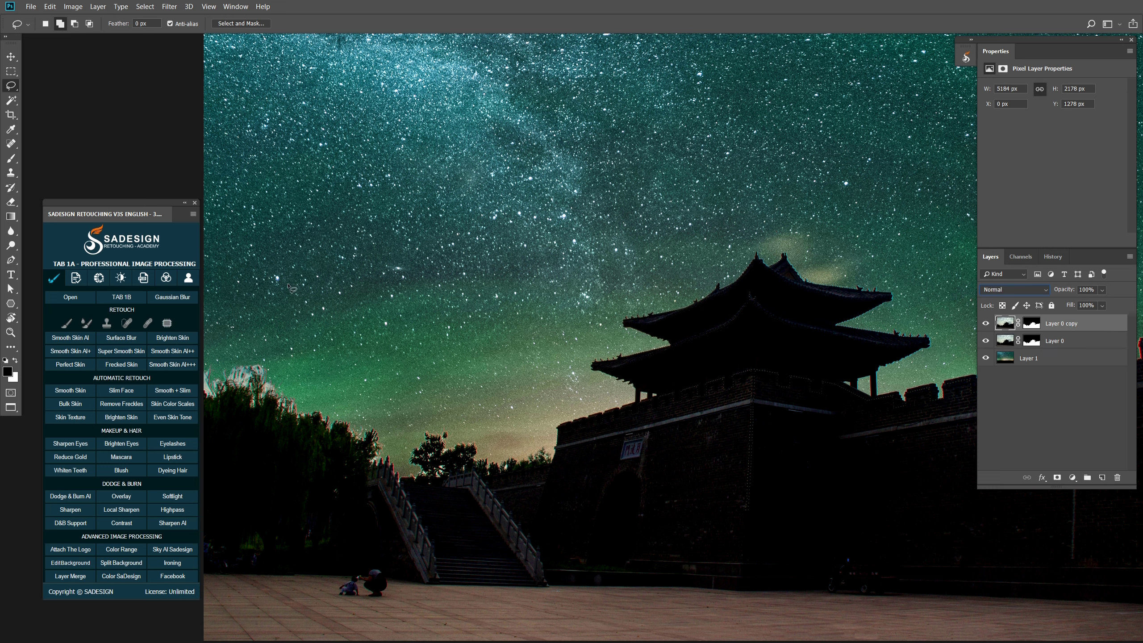
{"action": "left_click", "coordinate": [11, 201]}
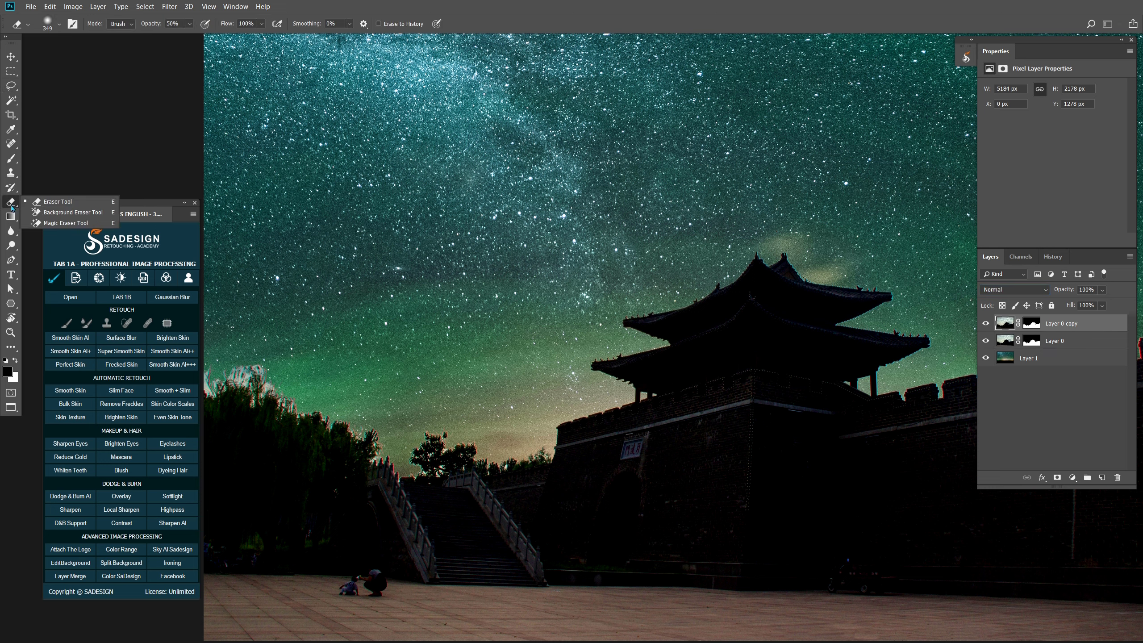
{"action": "left_click", "coordinate": [65, 206]}
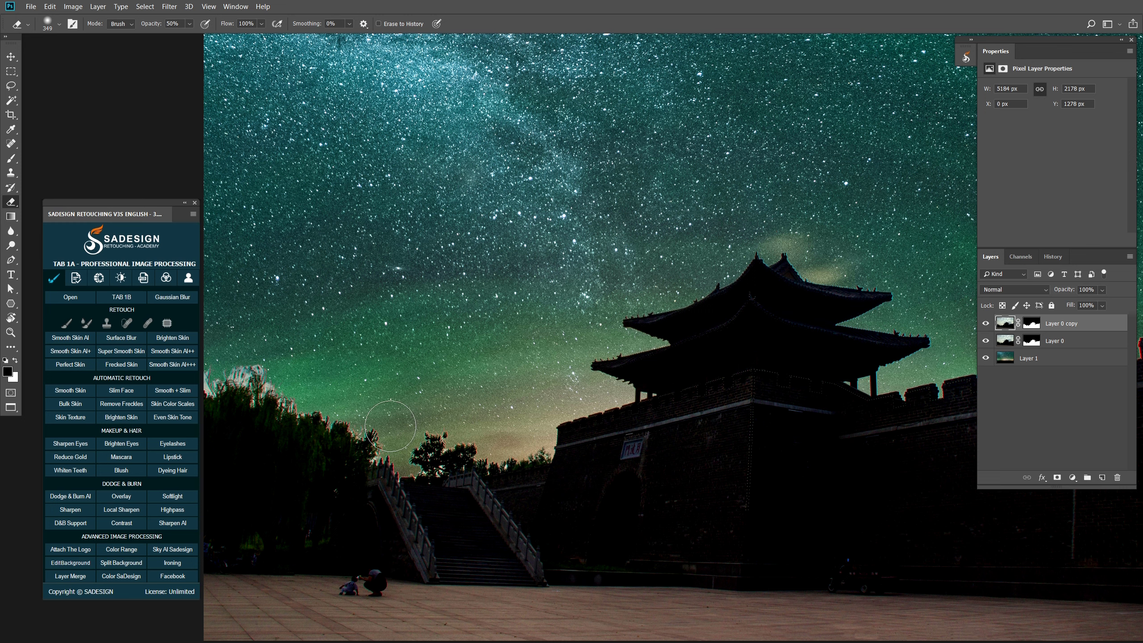
{"action": "left_click", "coordinate": [190, 23]}
{"action": "left_click_drag", "start_coordinate": [196, 36], "coordinate": [195, 38]}
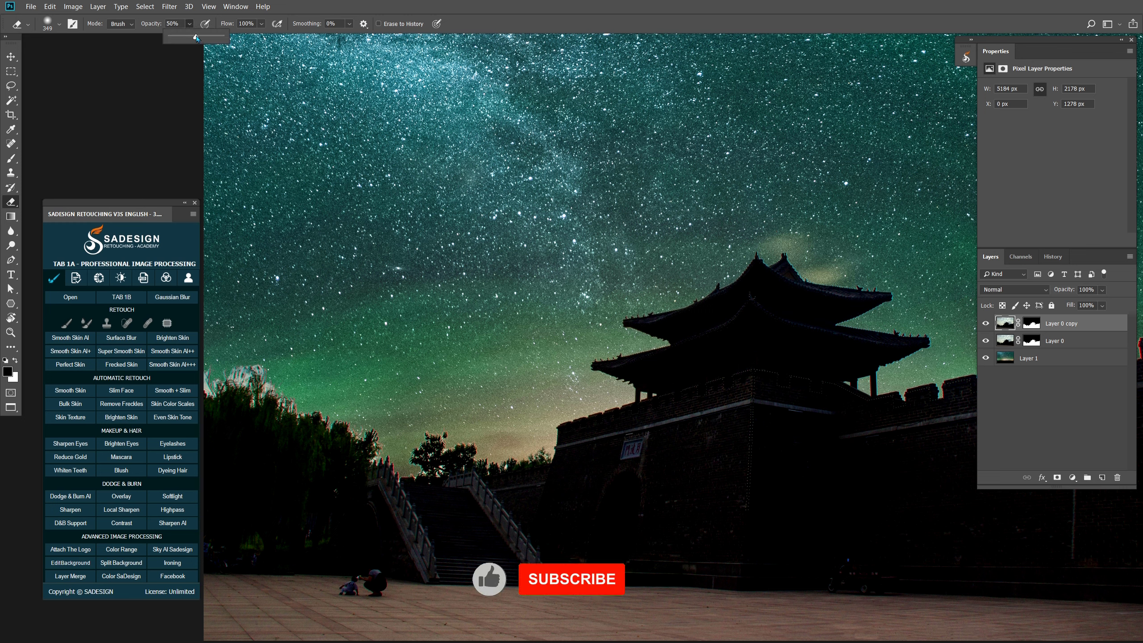
{"action": "mouse_move", "coordinate": [398, 444]}
{"action": "left_mouse_down"}
{"action": "mouse_move", "coordinate": [307, 413]}
{"action": "mouse_move", "coordinate": [256, 373]}
{"action": "left_mouse_up"}
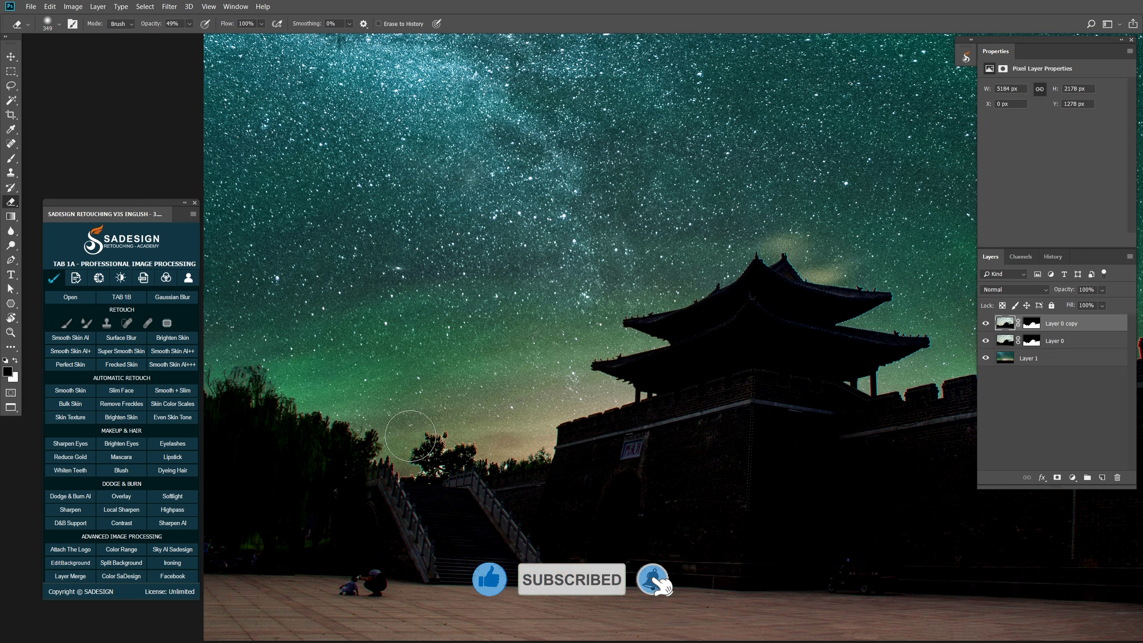
{"action": "mouse_move", "coordinate": [449, 444]}
{"action": "left_mouse_down"}
{"action": "mouse_move", "coordinate": [429, 462]}
{"action": "mouse_move", "coordinate": [539, 449]}
{"action": "left_mouse_up"}
- Reduce the Eraser size to 212 and erase the fringes along the tower roof and wall edges on Layer 0 copy
{"action": "right_click", "coordinate": [608, 362], "text": "alt"}
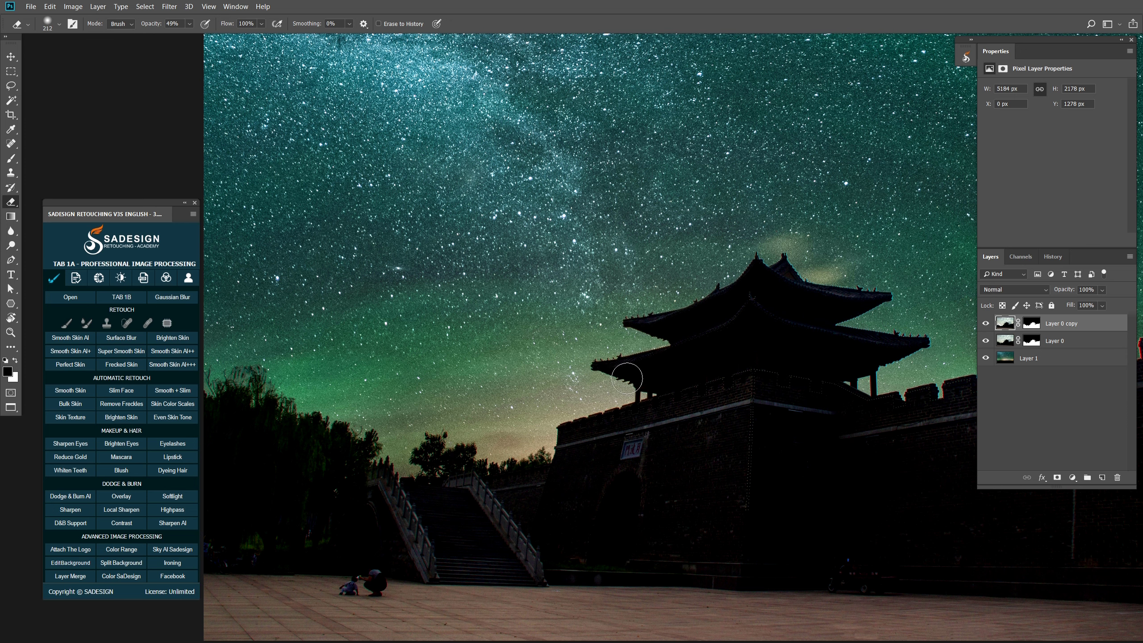
{"action": "mouse_move", "coordinate": [589, 406]}
{"action": "left_mouse_down"}
{"action": "mouse_move", "coordinate": [598, 329]}
{"action": "mouse_move", "coordinate": [617, 317]}
{"action": "mouse_move", "coordinate": [776, 268]}
{"action": "mouse_move", "coordinate": [893, 297]}
{"action": "mouse_move", "coordinate": [881, 330]}
{"action": "mouse_move", "coordinate": [895, 371]}
{"action": "mouse_move", "coordinate": [865, 391]}
{"action": "mouse_move", "coordinate": [554, 394]}
{"action": "mouse_move", "coordinate": [817, 349]}
{"action": "left_mouse_up"}
{"action": "scroll", "coordinate": [873, 390], "scroll_direction": "down", "scroll_amount": 2}
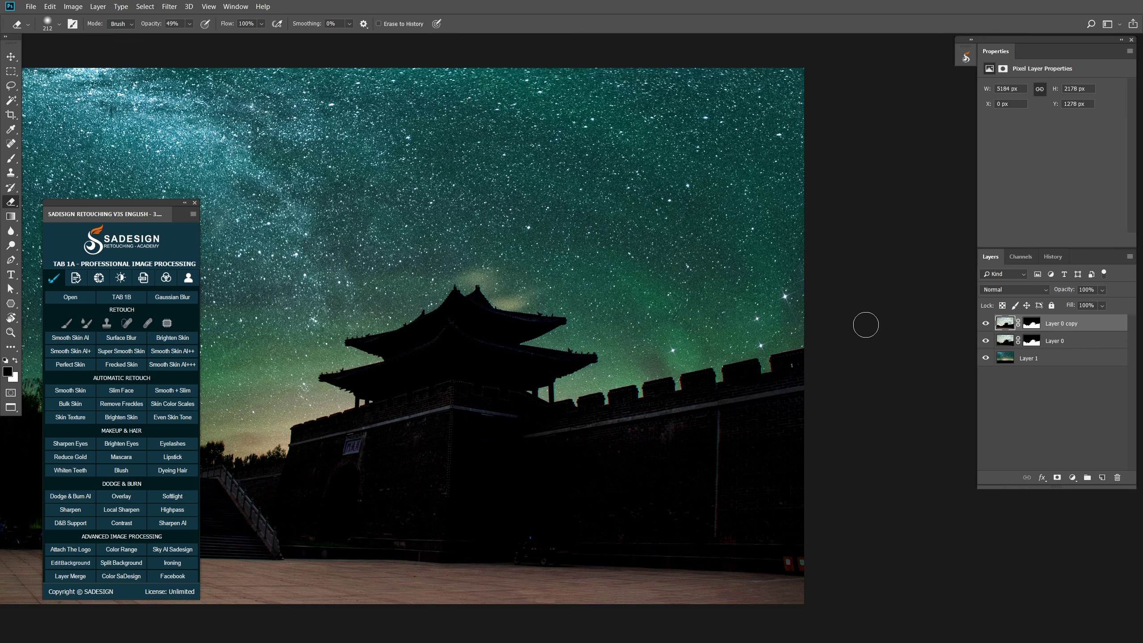
{"action": "left_click_drag", "start_coordinate": [274, 363], "coordinate": [418, 346]}
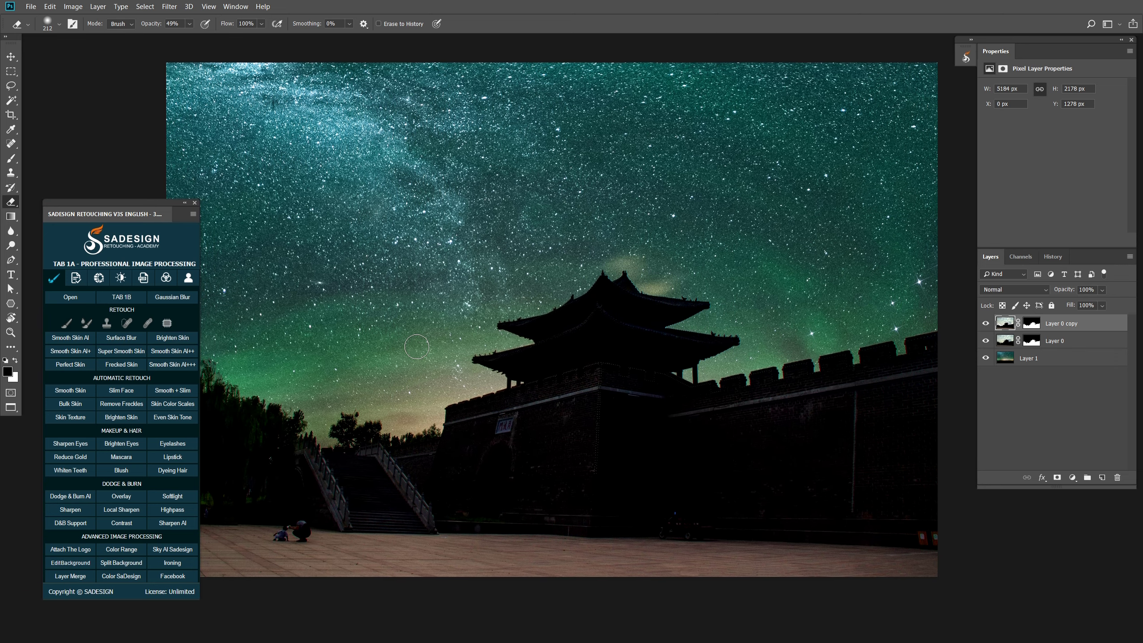
- Compare the original gate tower photo with the finished composite by switching between document history states
{"action": "left_click", "coordinate": [1053, 257]}
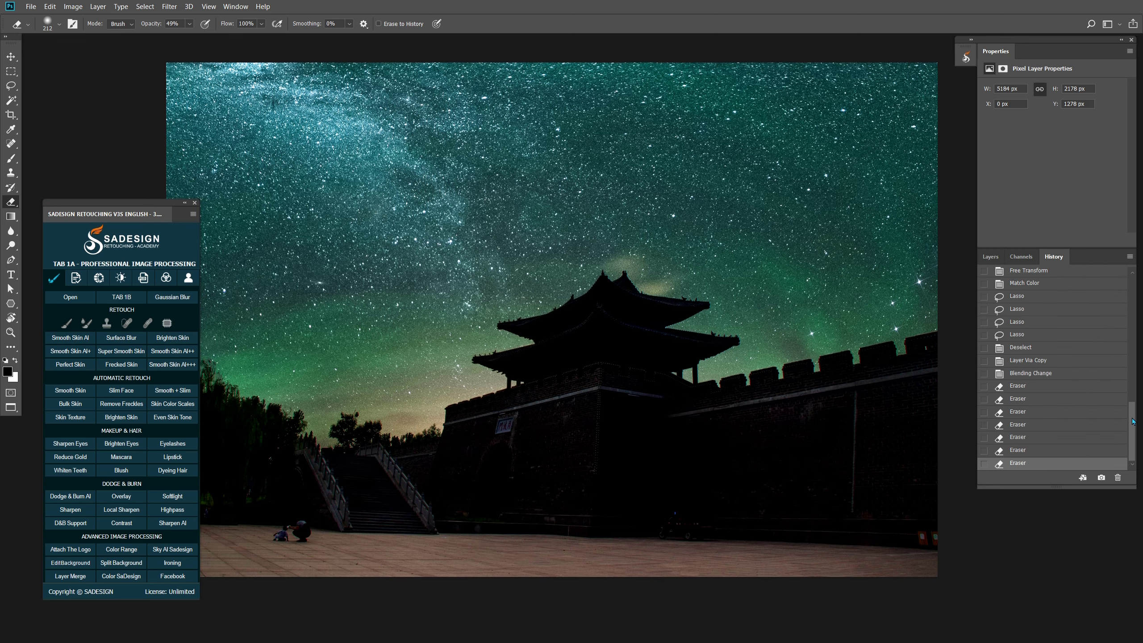
{"action": "left_click", "coordinate": [1022, 373]}
{"action": "key", "text": "ctrl+alt+z"}
{"action": "key", "text": "ctrl+alt+z"}
{"action": "key", "text": "ctrl+alt+z"}
{"action": "mouse_move", "coordinate": [1132, 430]}
{"action": "left_mouse_down"}
{"action": "mouse_move", "coordinate": [1130, 324]}
{"action": "mouse_move", "coordinate": [1108, 269]}
{"action": "left_mouse_up"}
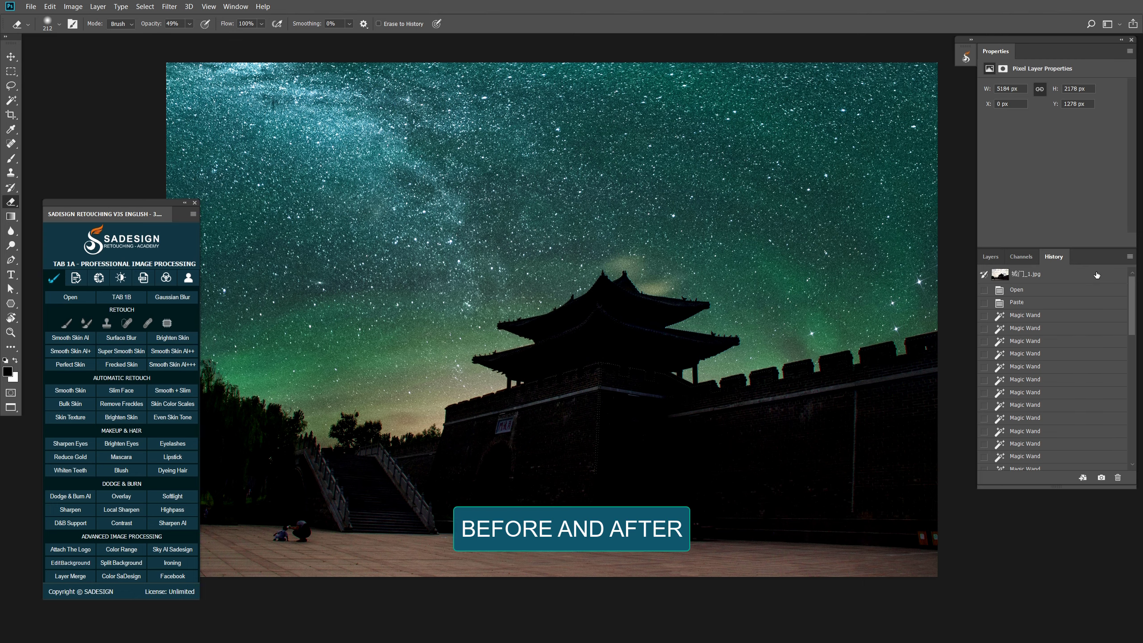
{"action": "left_click", "coordinate": [1096, 274]}
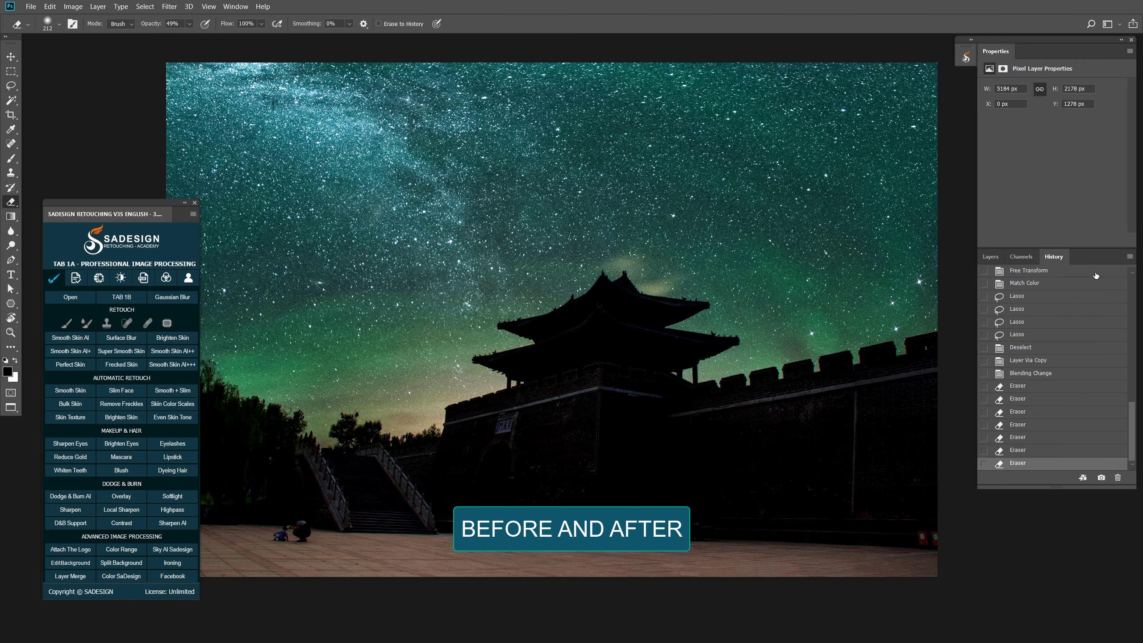